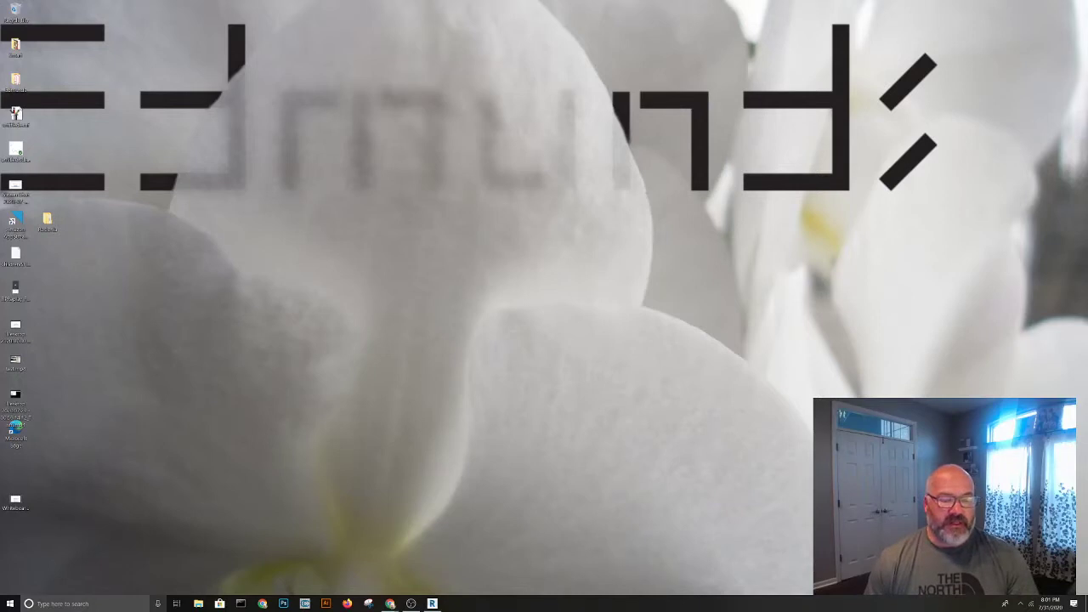
- Search the Windows taskbar for 'openboard' and launch it
click(68, 604)
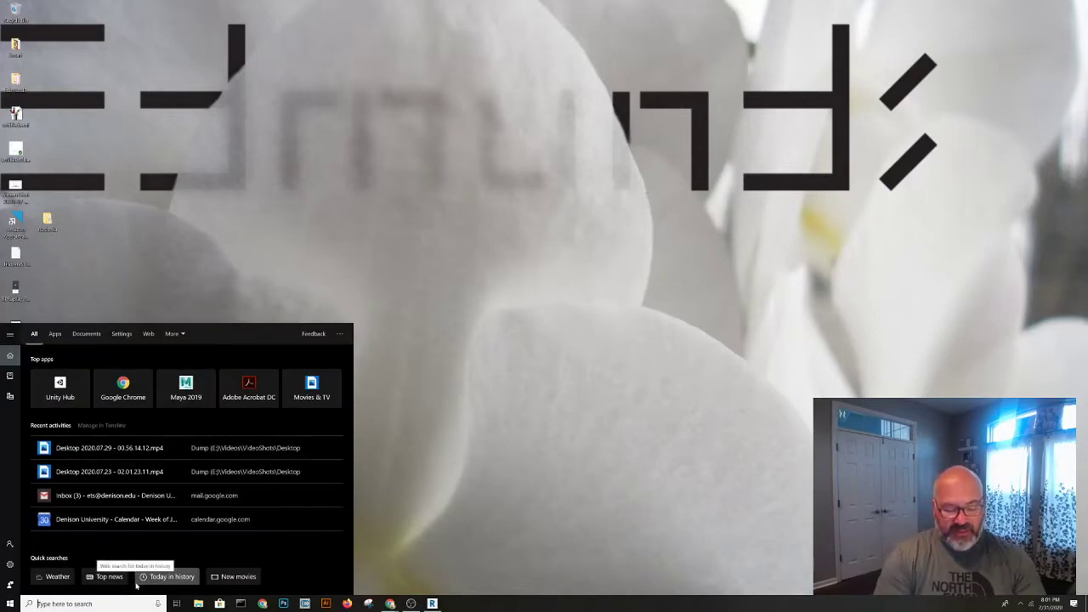
text(openboard)
key(Return)
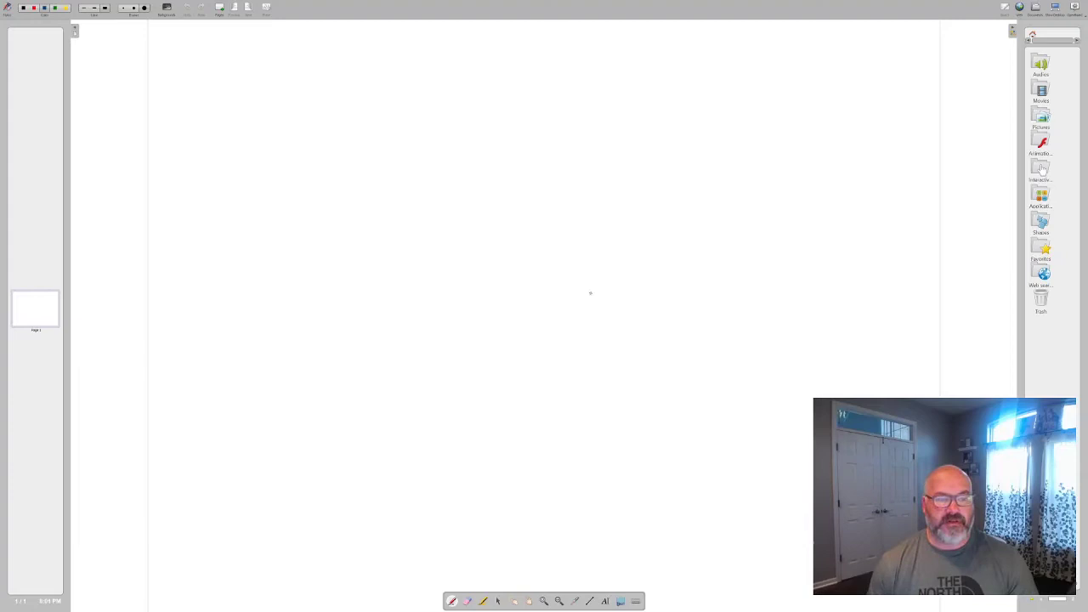
- On page 1, draw a thick blue loop, then a thin outline below it
mouse_move(253, 133)
mouse_down()
mouse_move(260, 199)
mouse_move(261, 178)
mouse_up()
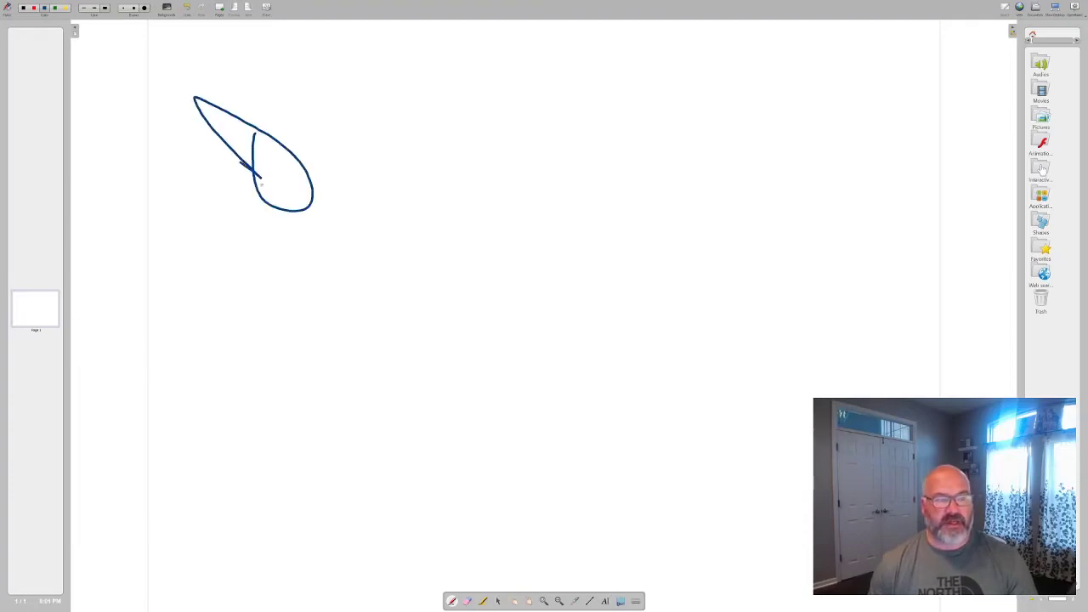
click(86, 6)
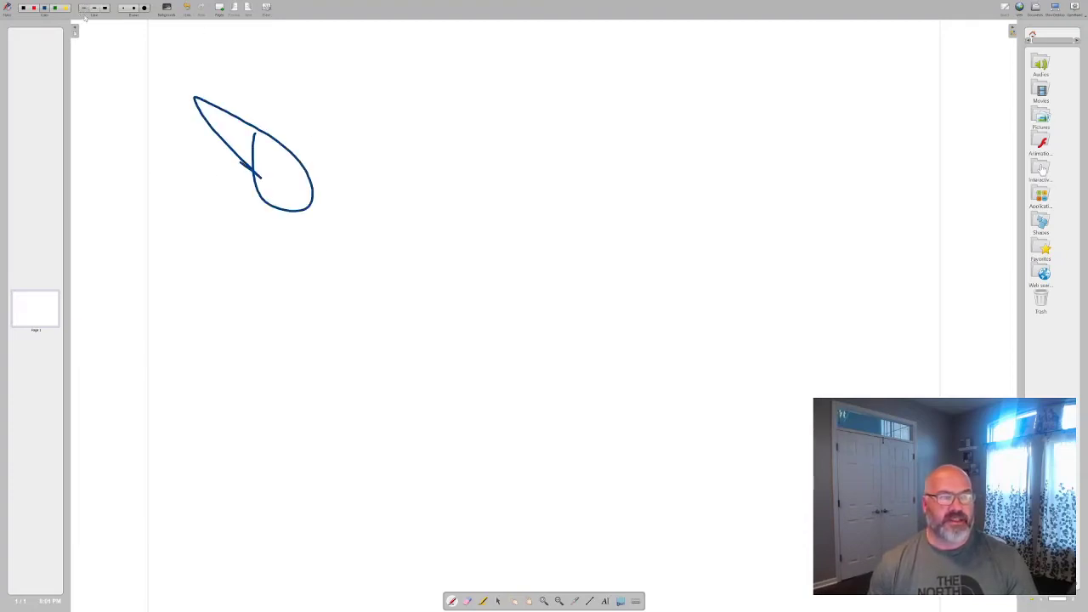
mouse_move(311, 98)
mouse_down()
mouse_move(286, 198)
mouse_move(298, 208)
mouse_up()
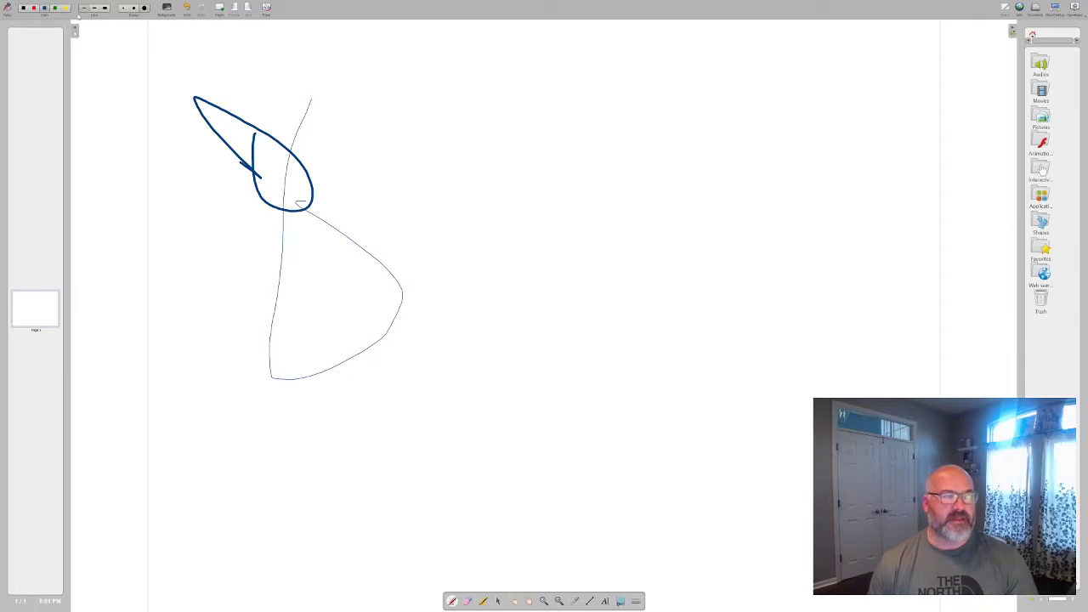
click(104, 10)
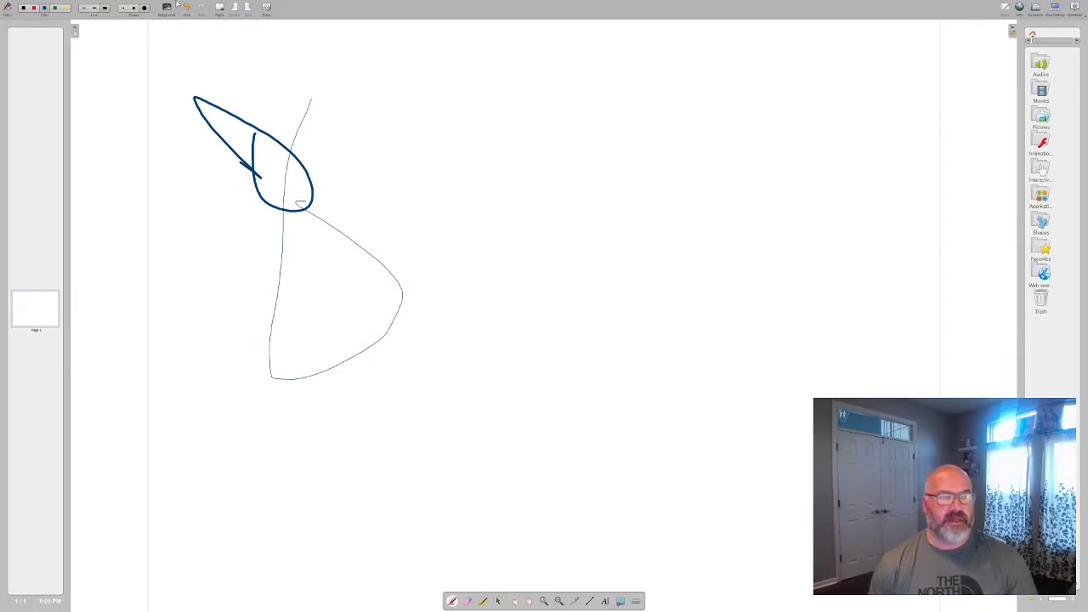
- Add a second page with a hooked blue curve, then return to page 1
key(ctrl+m)
drag(556, 259, 485, 439)
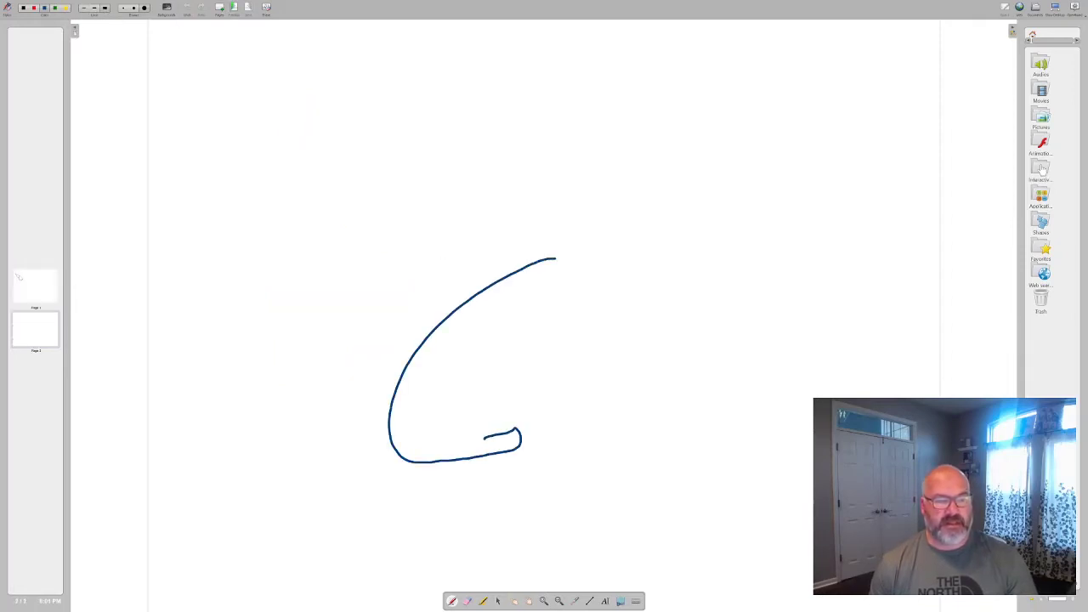
drag(526, 334, 482, 331)
click(24, 276)
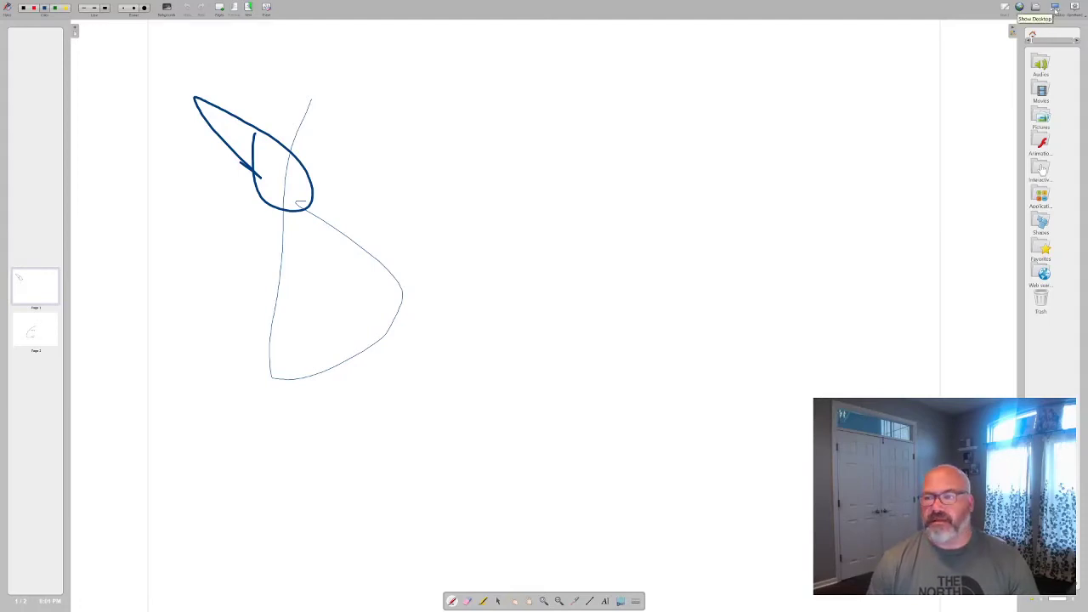
- Switch OpenBoard to desktop mode and move the annotation toolbar off the desktop icons
click(1055, 7)
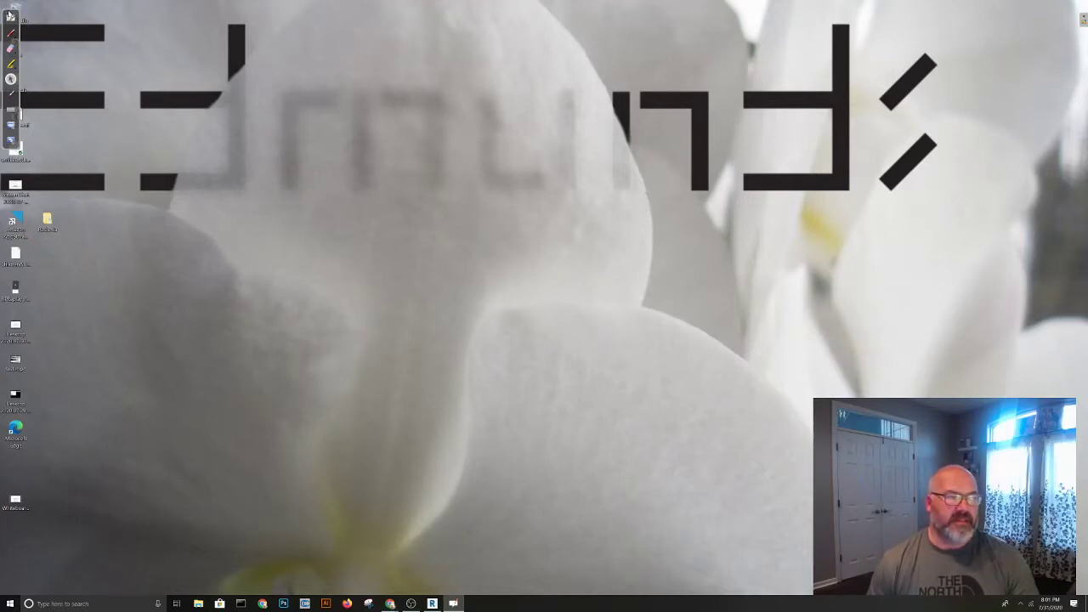
mouse_move(9, 12)
mouse_down()
mouse_move(127, 45)
mouse_move(243, 98)
mouse_move(114, 36)
mouse_move(102, 17)
mouse_move(68, 18)
mouse_up()
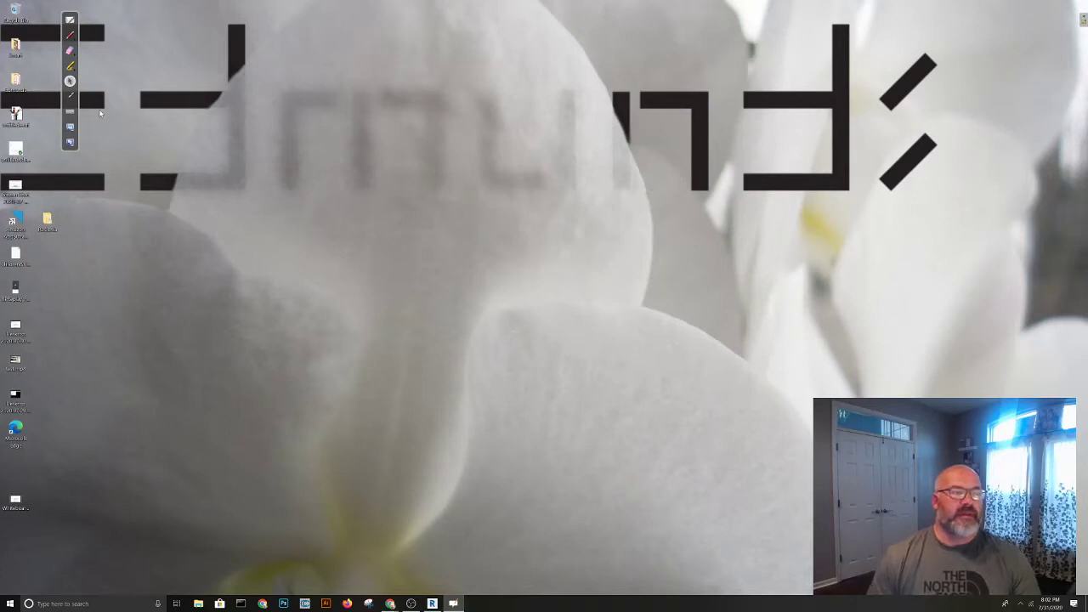
drag(358, 123, 812, 413)
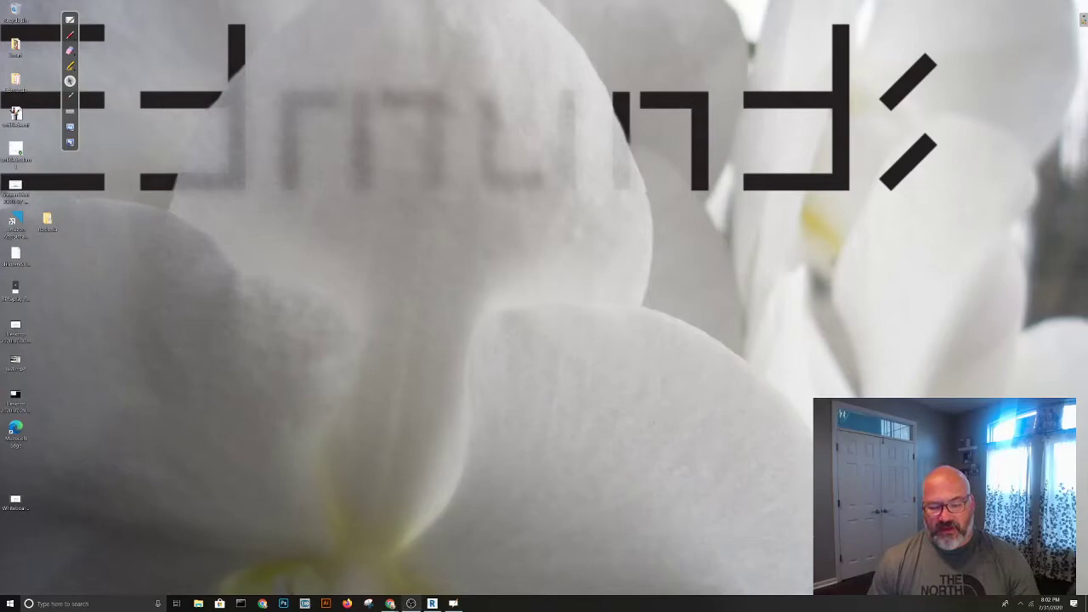
- Bring ReCap forward, then orbit and zoom in close on the building's front facade
click(418, 606)
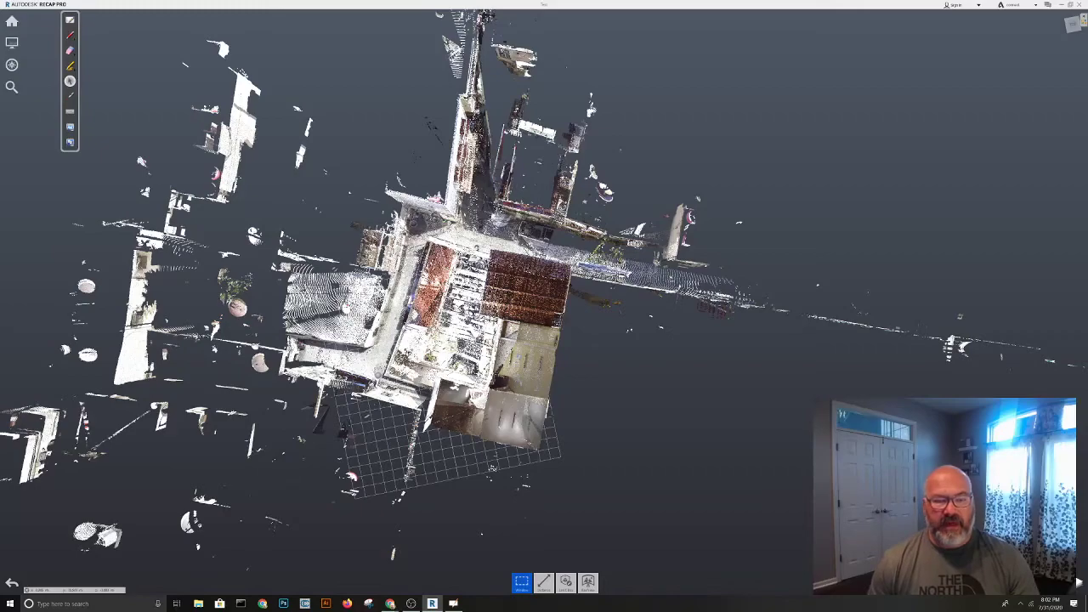
key(super)
key(super)
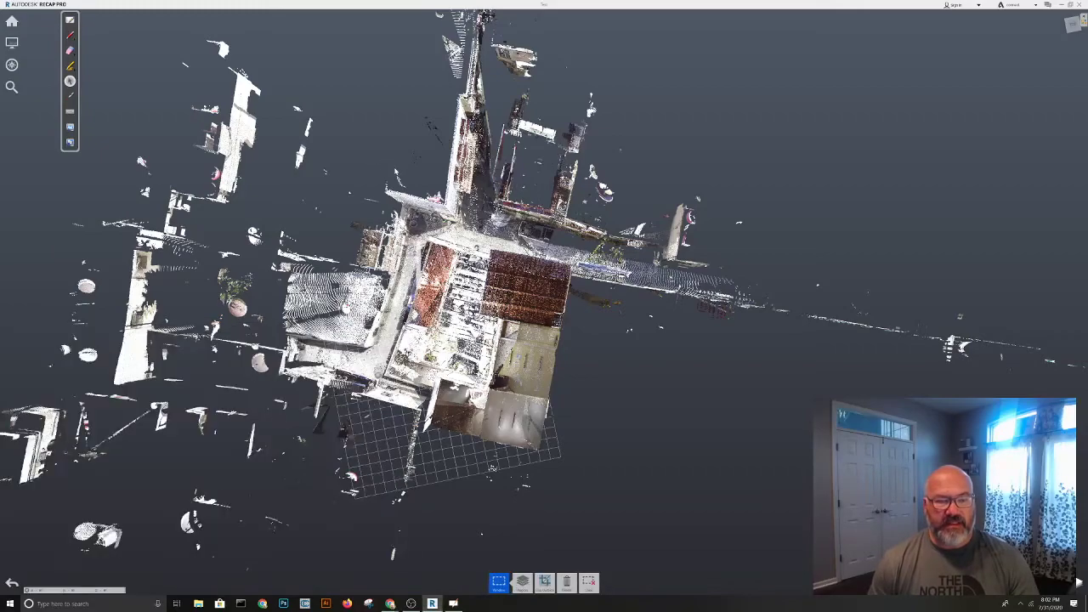
mouse_move(379, 129)
mouse_down()
mouse_move(351, 6)
mouse_move(489, 428)
mouse_up()
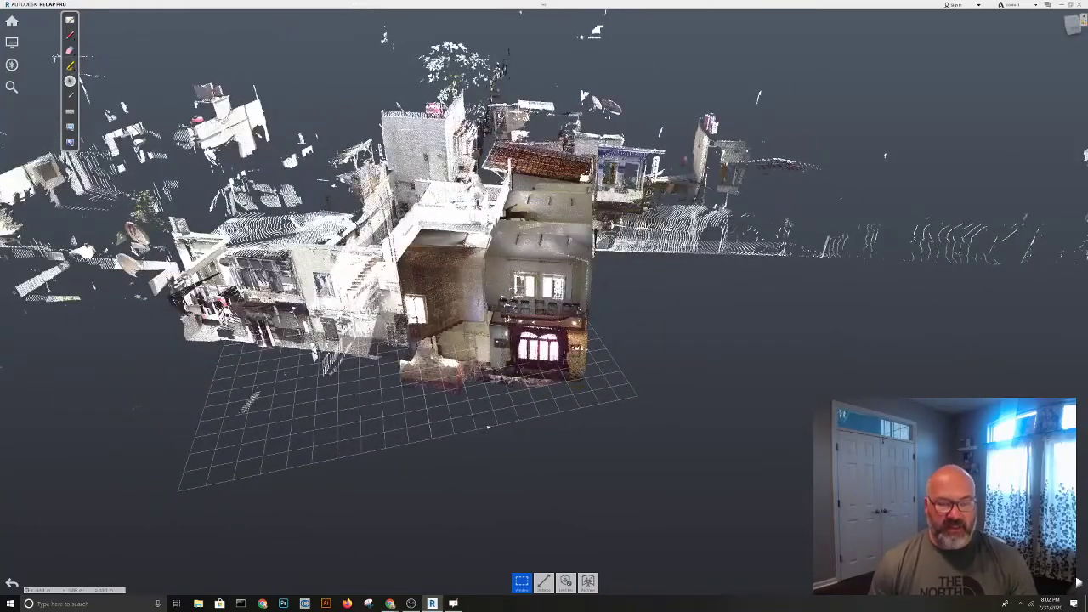
scroll(489, 428, up, 3)
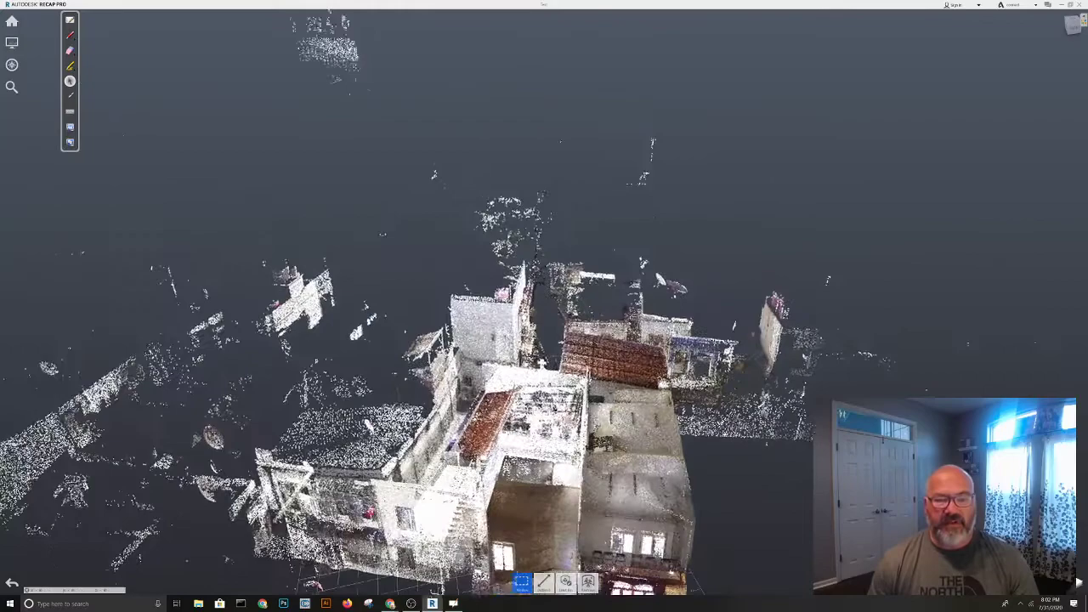
scroll(489, 428, up, 2)
mouse_move(489, 428)
mouse_down()
mouse_move(489, 374)
mouse_move(443, 283)
mouse_up()
scroll(489, 374, up, 2)
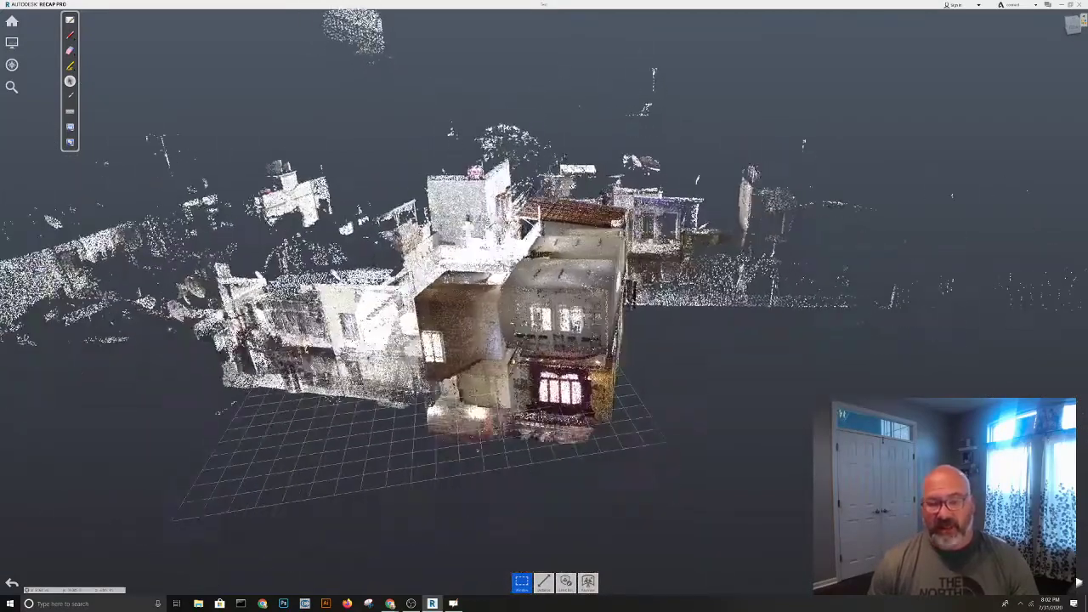
scroll(443, 284, up, 1)
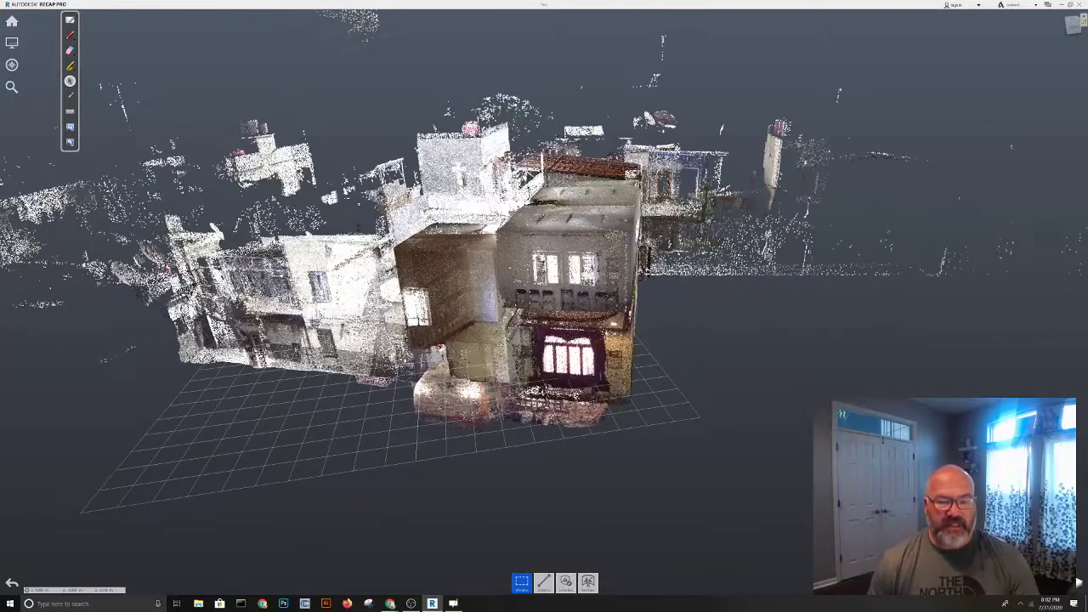
scroll(443, 283, up, 1)
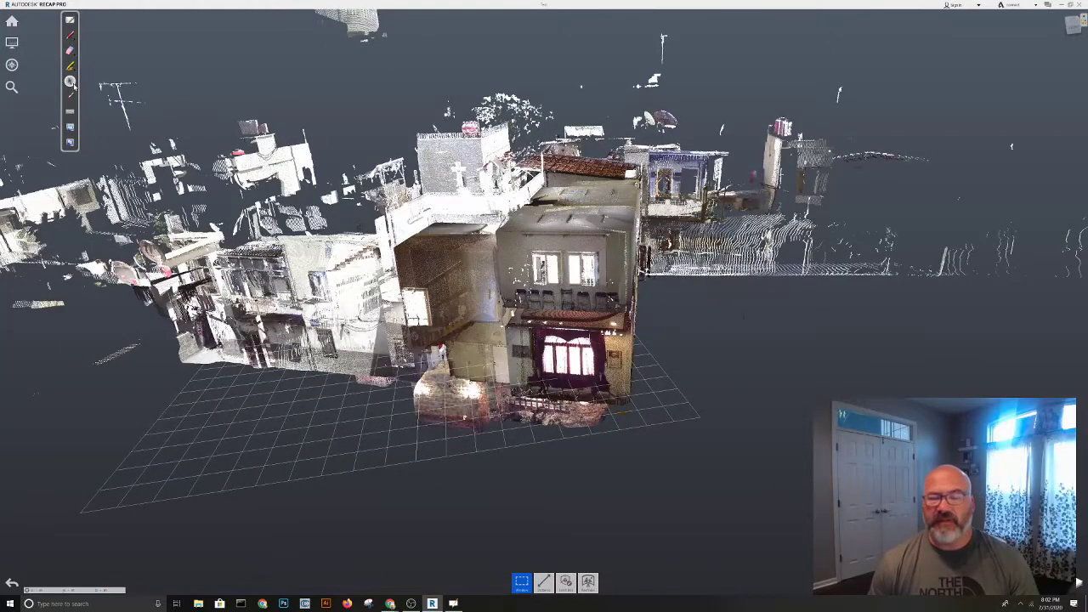
- Circle the lower window with the pen and draw a line toward the roof
click(69, 36)
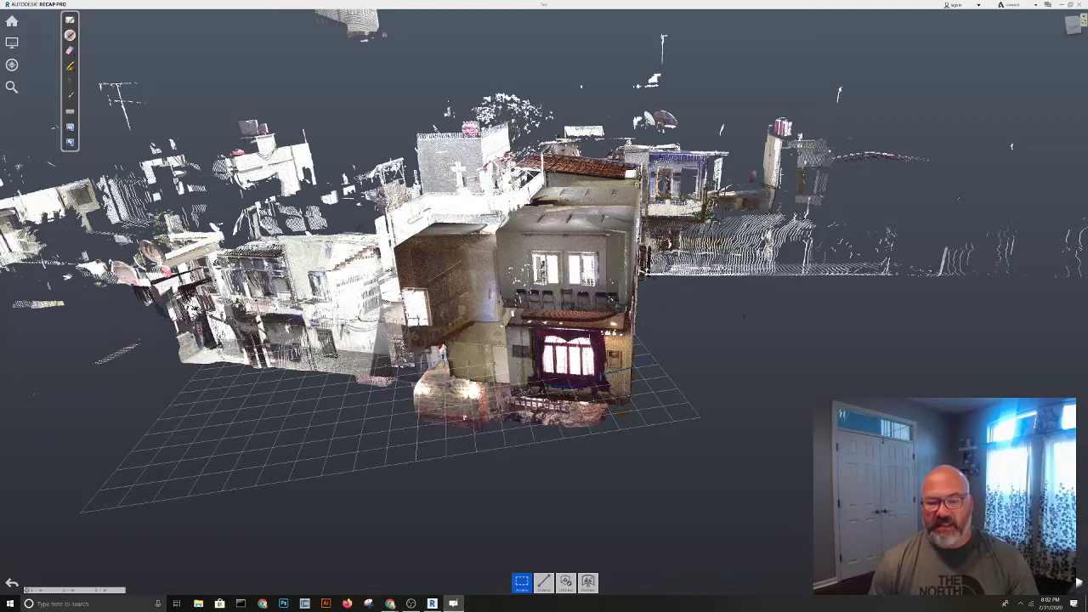
drag(650, 344, 629, 367)
drag(548, 45, 595, 160)
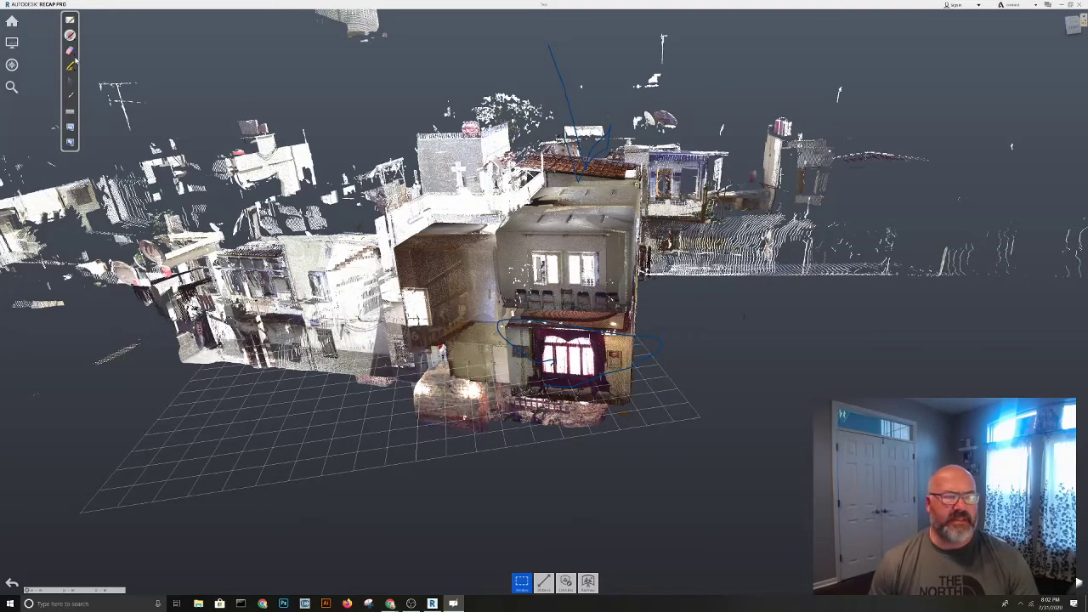
- Switch the pen to yellow and loop ink beside the windows, the left building and the rooftops
click(70, 36)
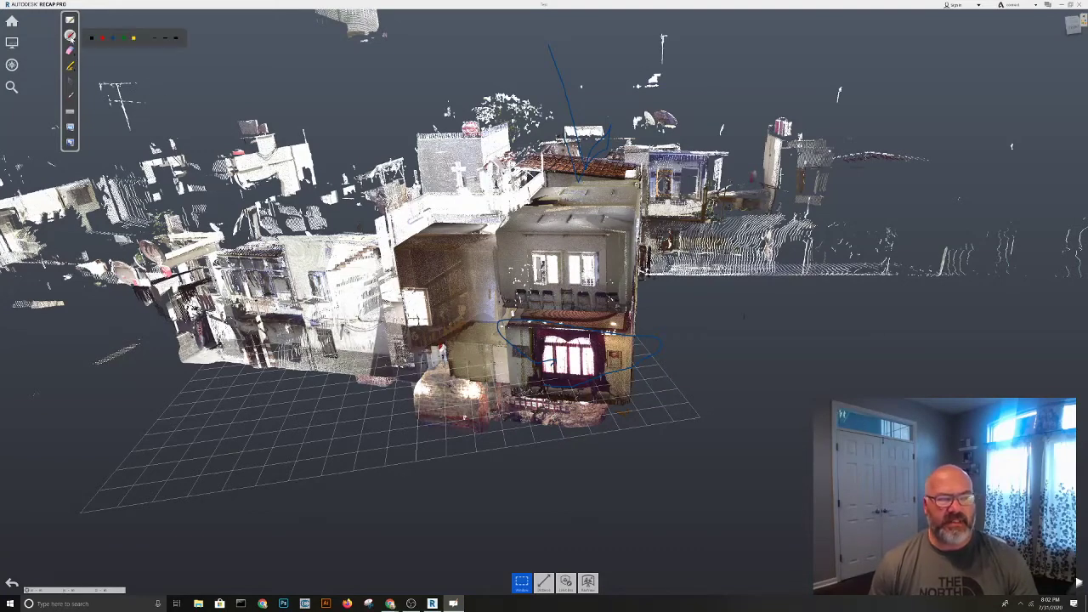
click(133, 39)
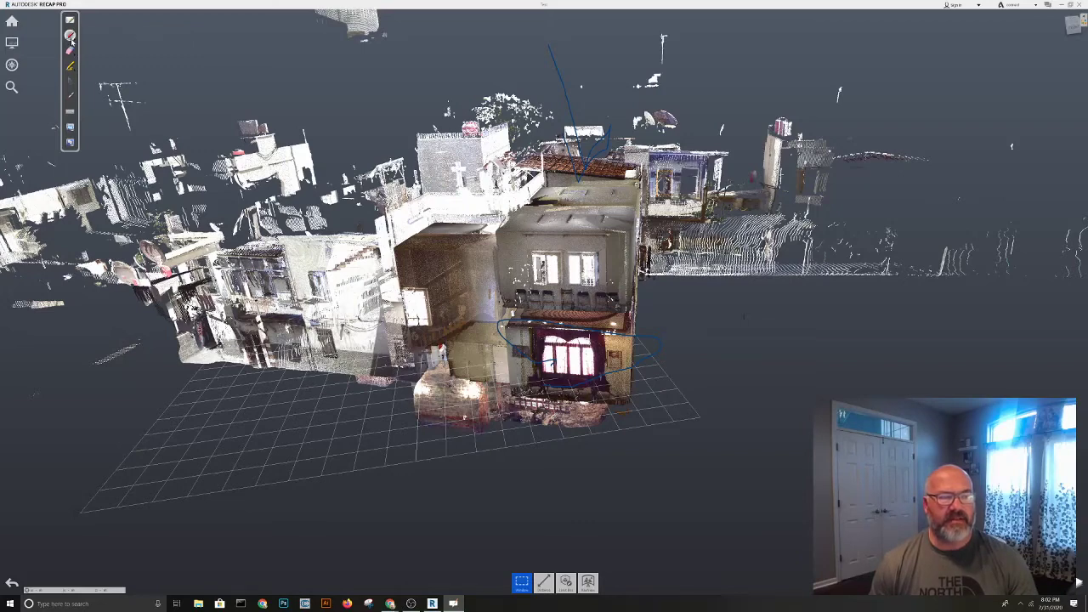
click(70, 37)
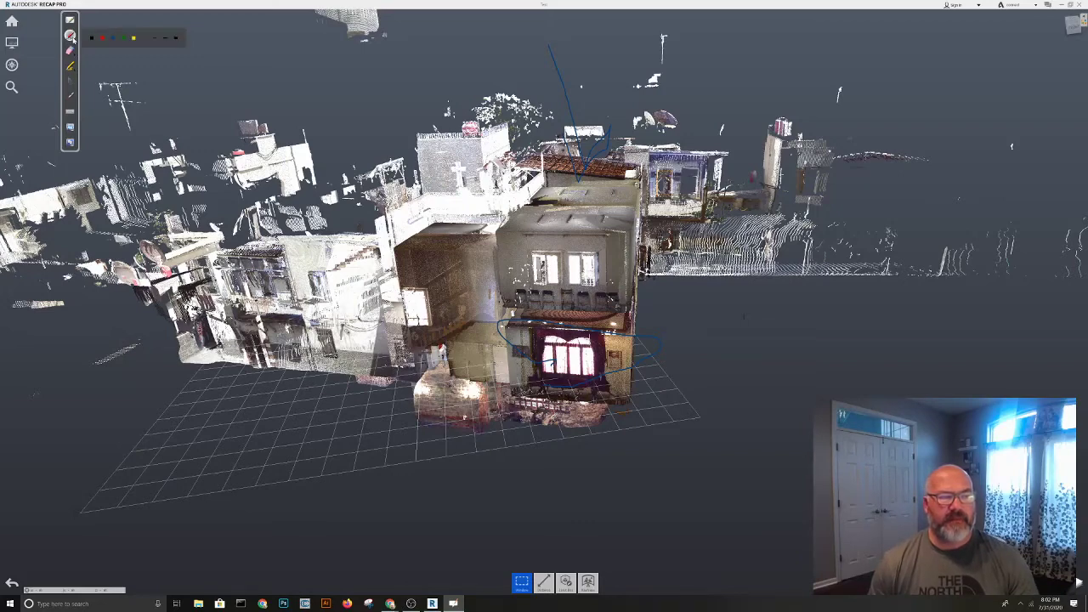
click(176, 39)
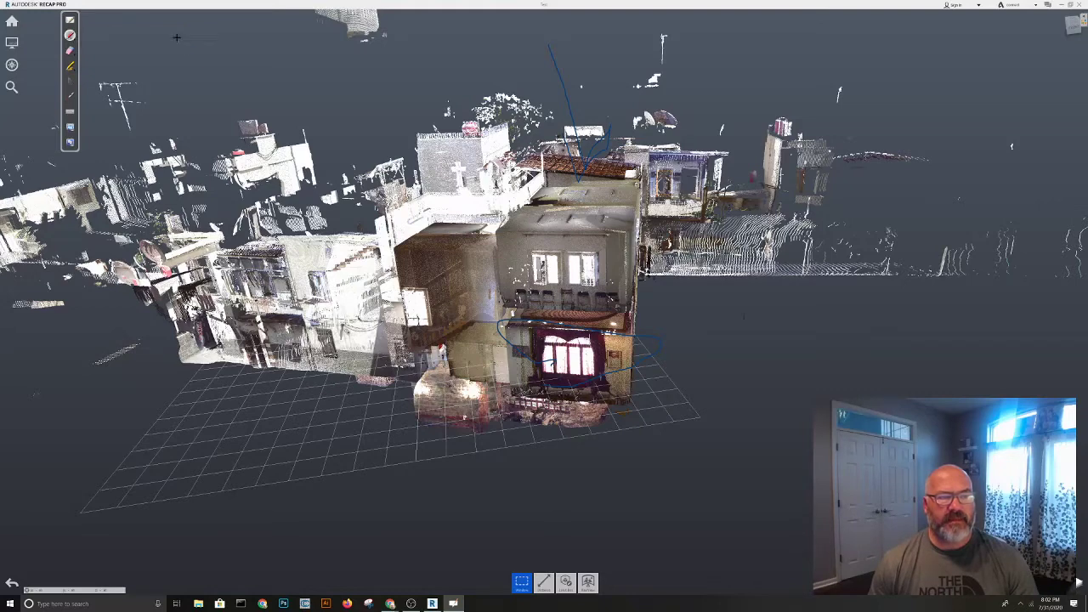
mouse_move(678, 278)
mouse_down()
mouse_move(598, 261)
mouse_move(639, 296)
mouse_up()
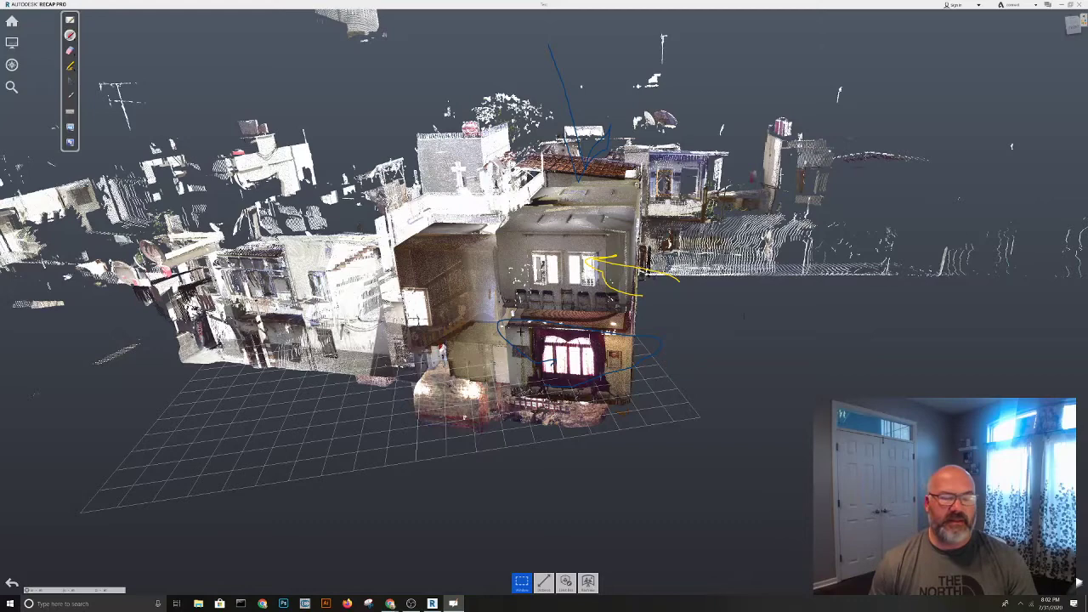
drag(255, 221, 219, 231)
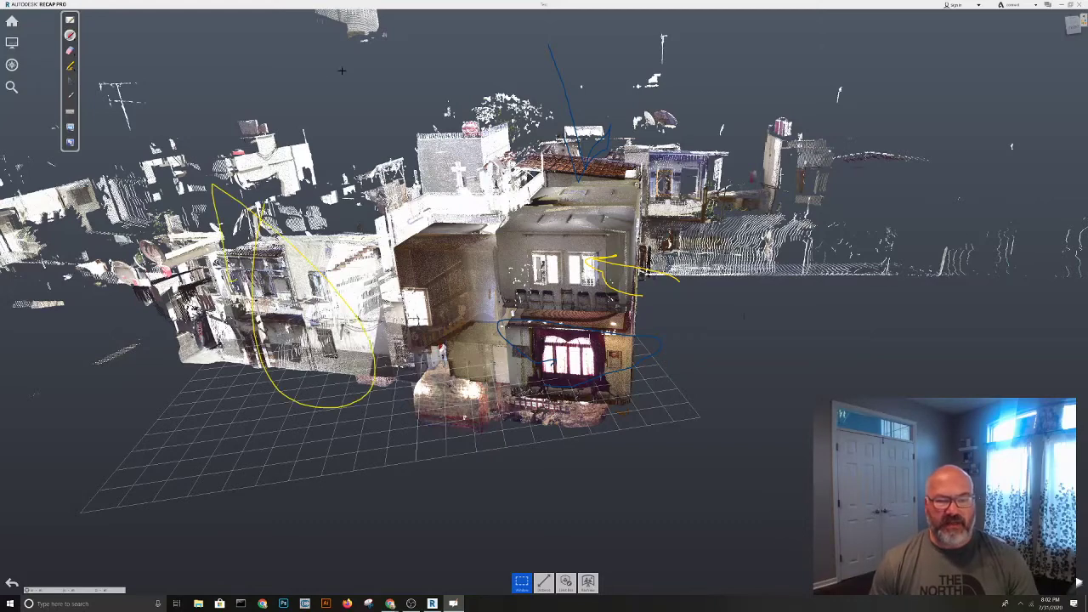
mouse_move(335, 90)
mouse_down()
mouse_move(515, 136)
mouse_move(460, 90)
mouse_up()
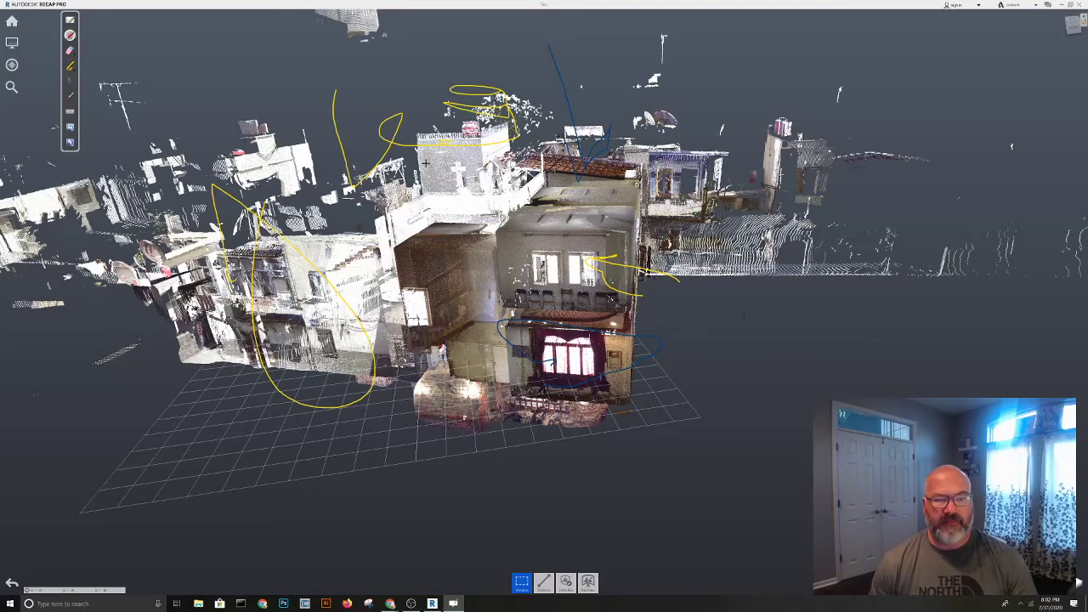
- Erase the stray vertical yellow stroke, then clear all annotation ink
click(69, 51)
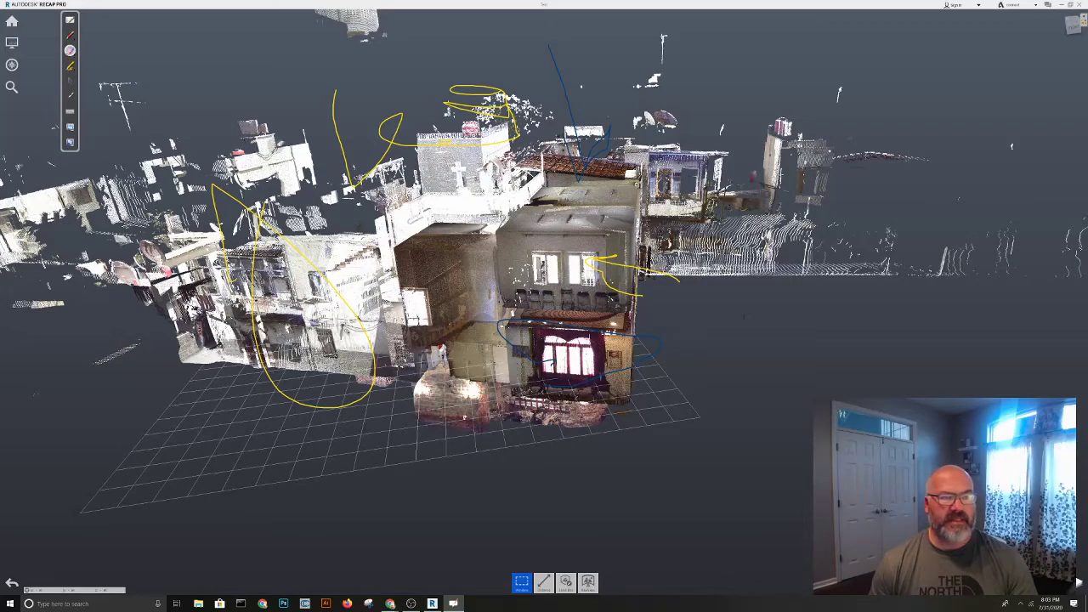
click(334, 102)
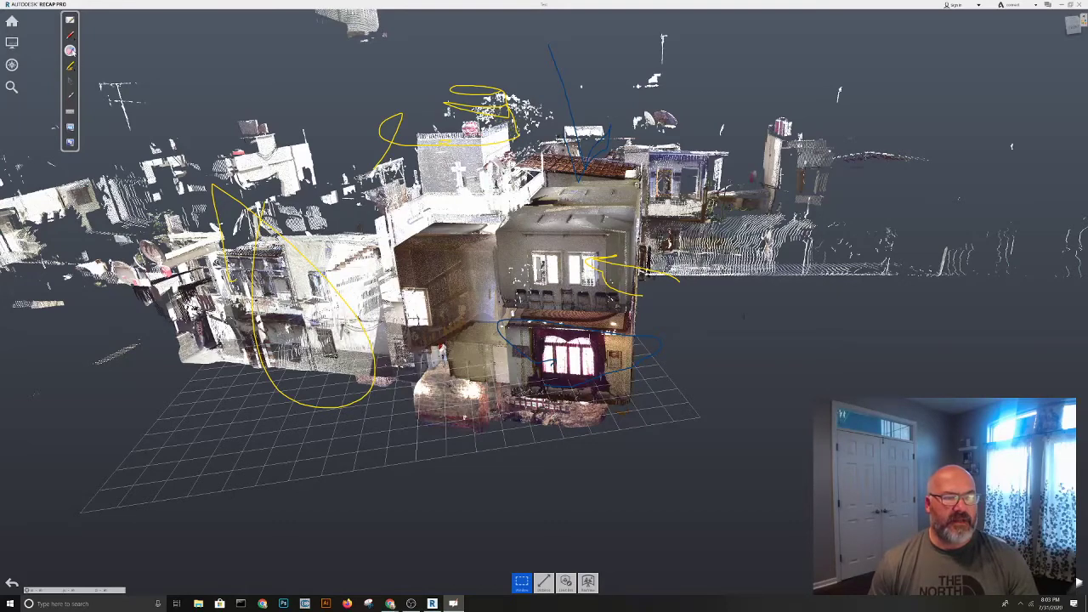
click(70, 51)
click(129, 55)
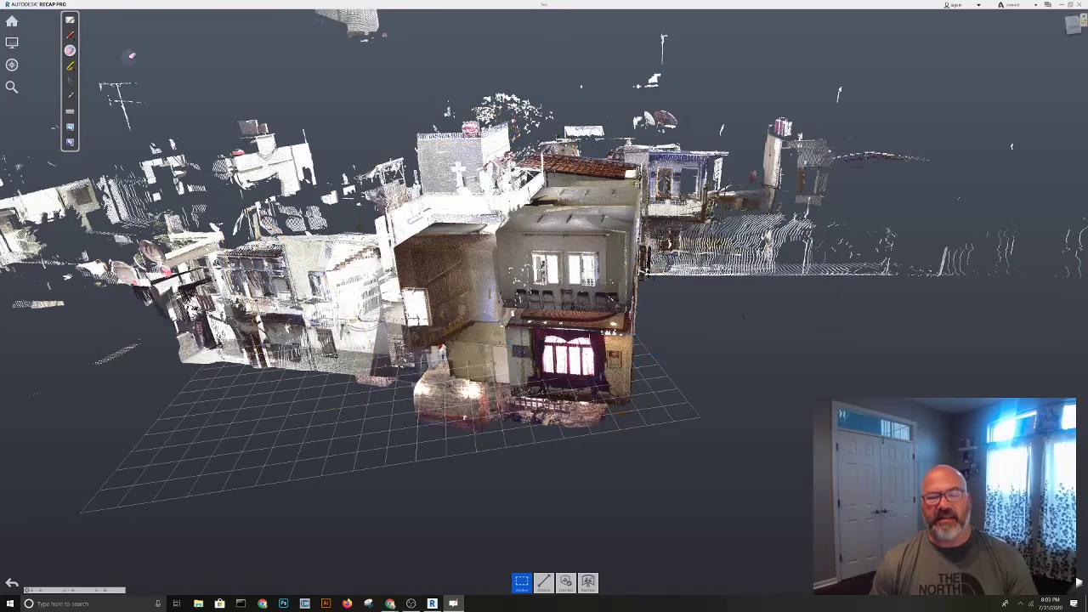
- Return to the cursor tool and zoom into the point cloud toward the domed structure
click(70, 82)
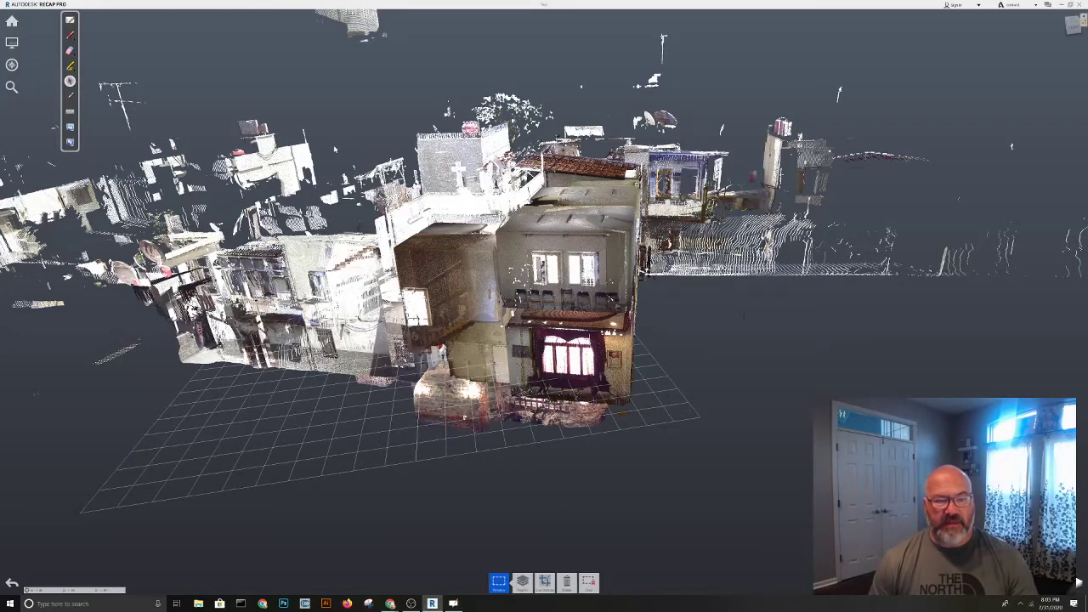
mouse_move(332, 146)
mouse_down()
mouse_move(353, 133)
mouse_move(289, 100)
mouse_up()
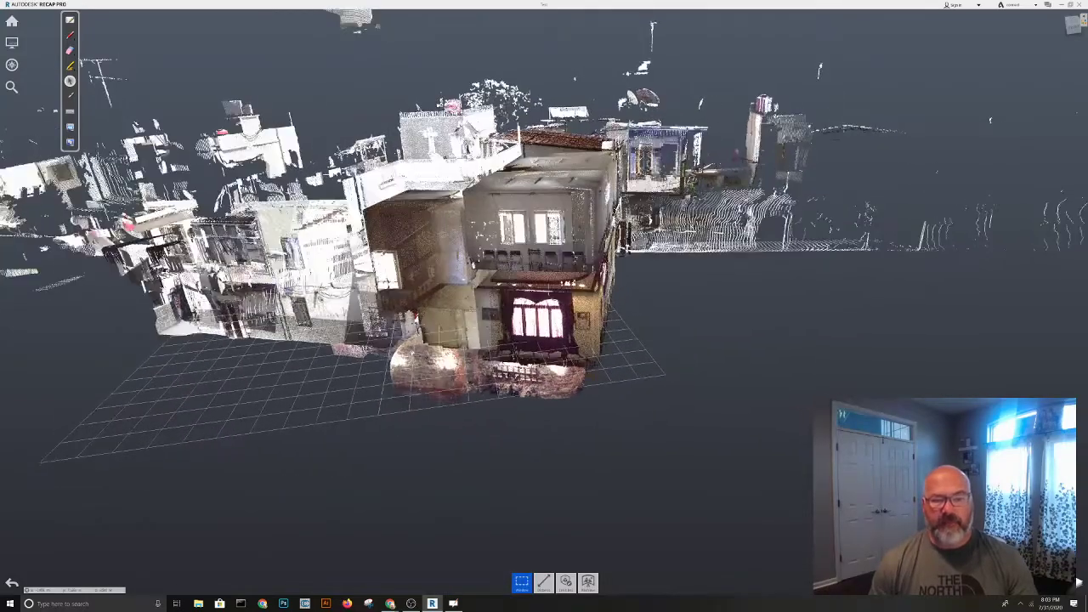
scroll(544, 255, up, 2)
scroll(544, 255, up, 2)
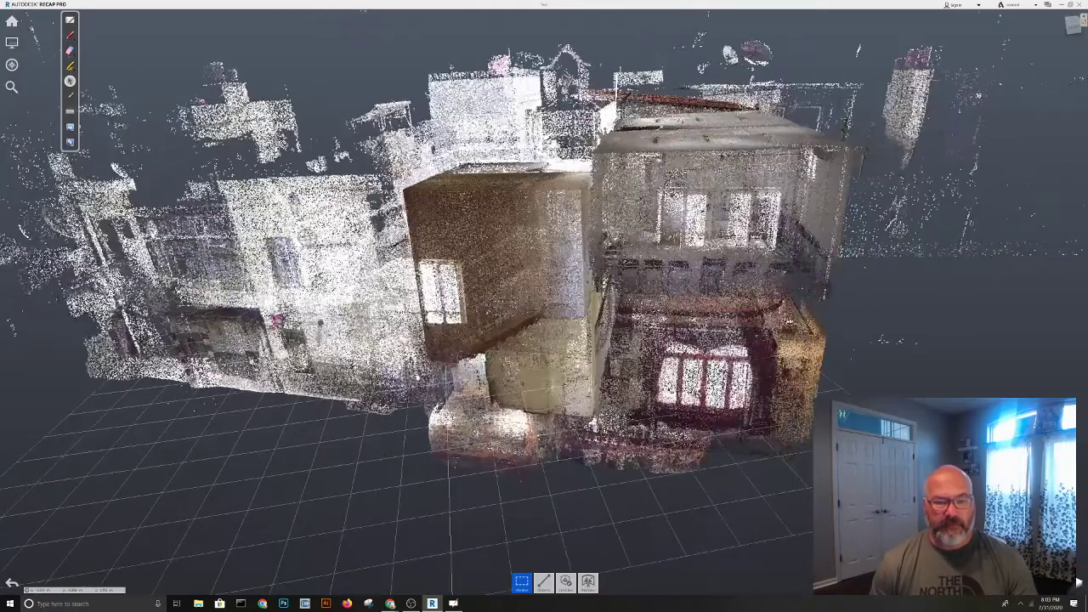
scroll(544, 255, up, 2)
scroll(544, 256, up, 2)
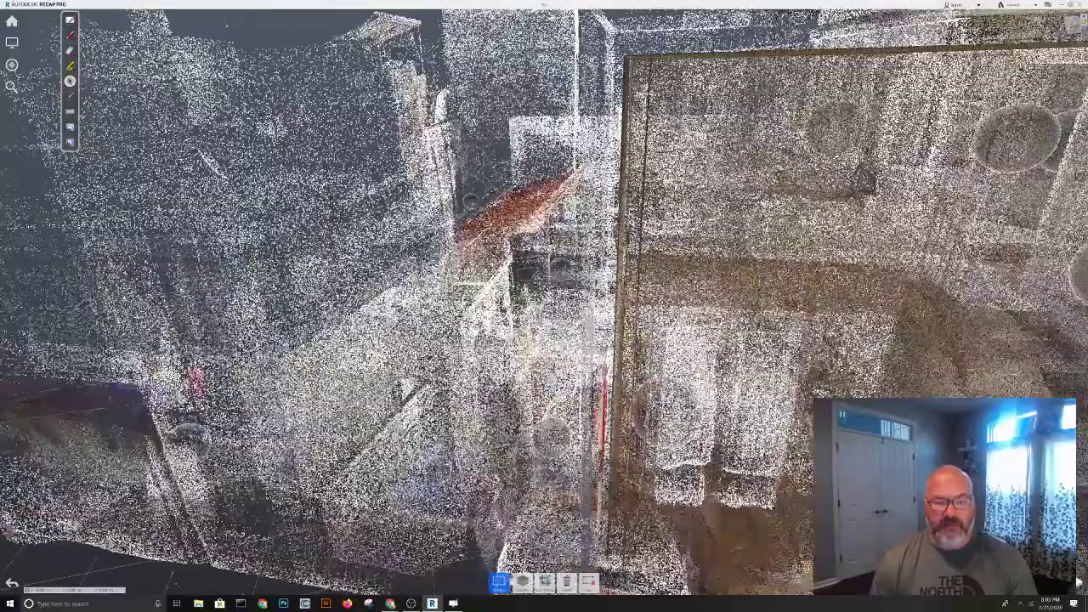
scroll(544, 306, up, 3)
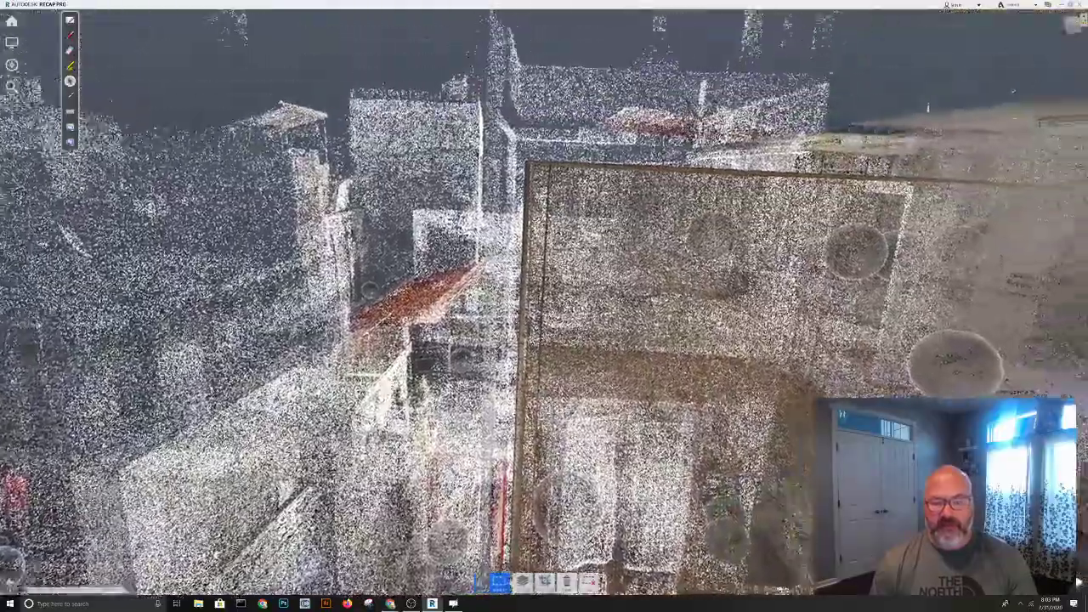
scroll(544, 307, down, 5)
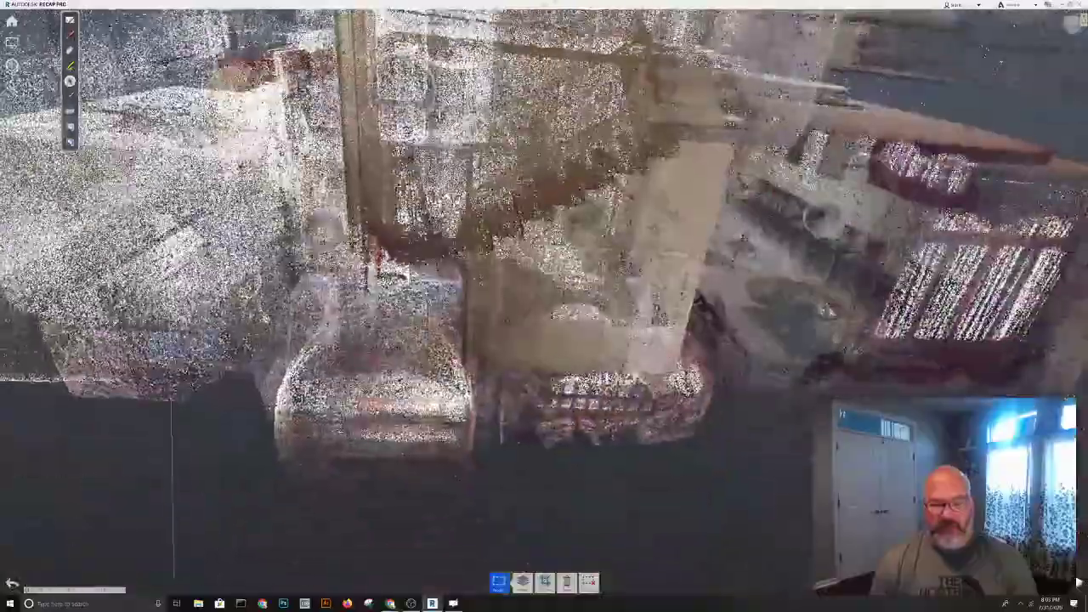
- Circle the barred window on the right-hand vault with a yellow loop
scroll(544, 255, up, 2)
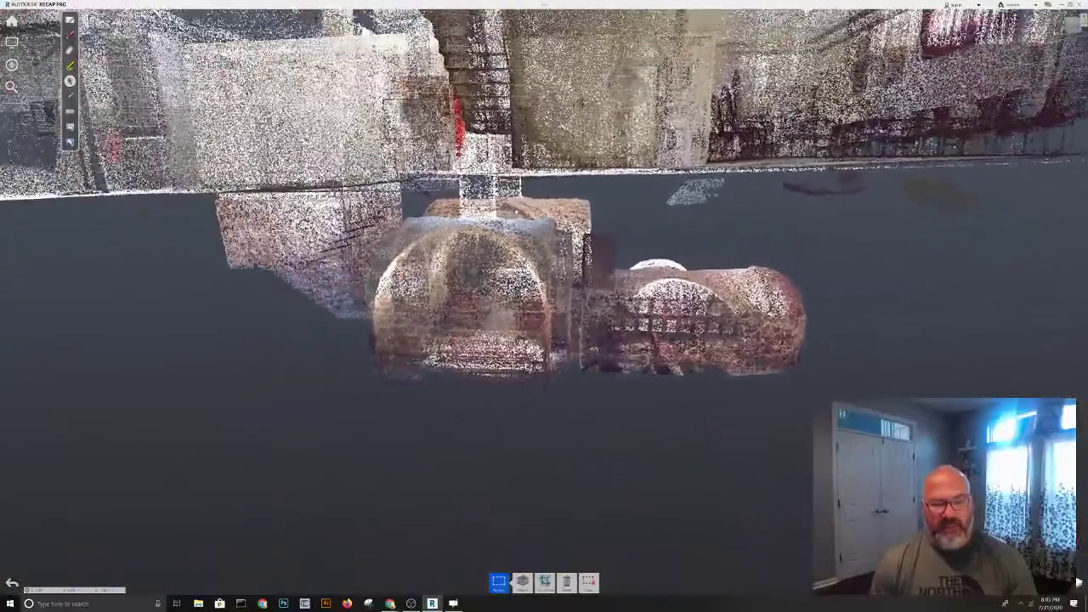
scroll(544, 255, up, 2)
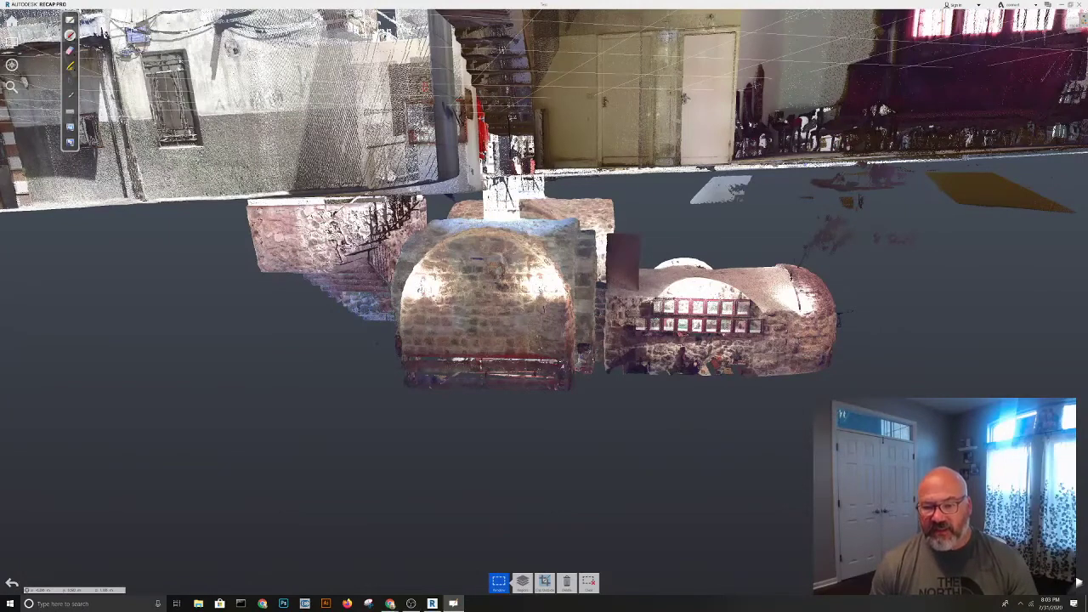
mouse_move(801, 340)
mouse_down()
mouse_move(668, 365)
mouse_move(630, 309)
mouse_move(633, 358)
mouse_move(655, 365)
mouse_move(778, 355)
mouse_move(762, 344)
mouse_up()
mouse_move(800, 298)
mouse_down()
mouse_move(680, 276)
mouse_move(621, 294)
mouse_up()
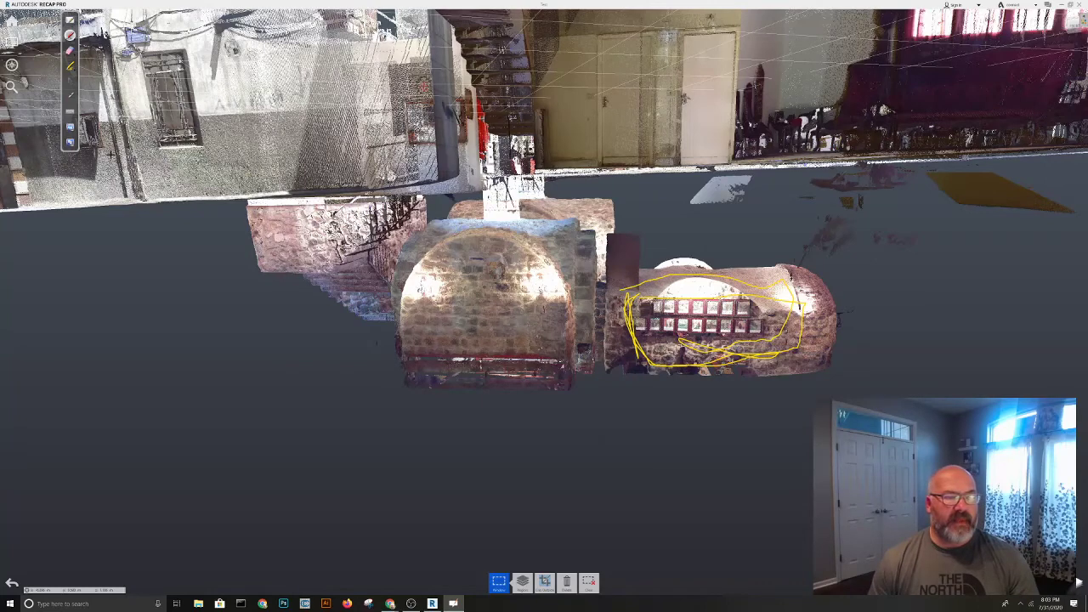
- Try the laser pointer, then add a yellow check-arrow near the upper-right room
click(69, 96)
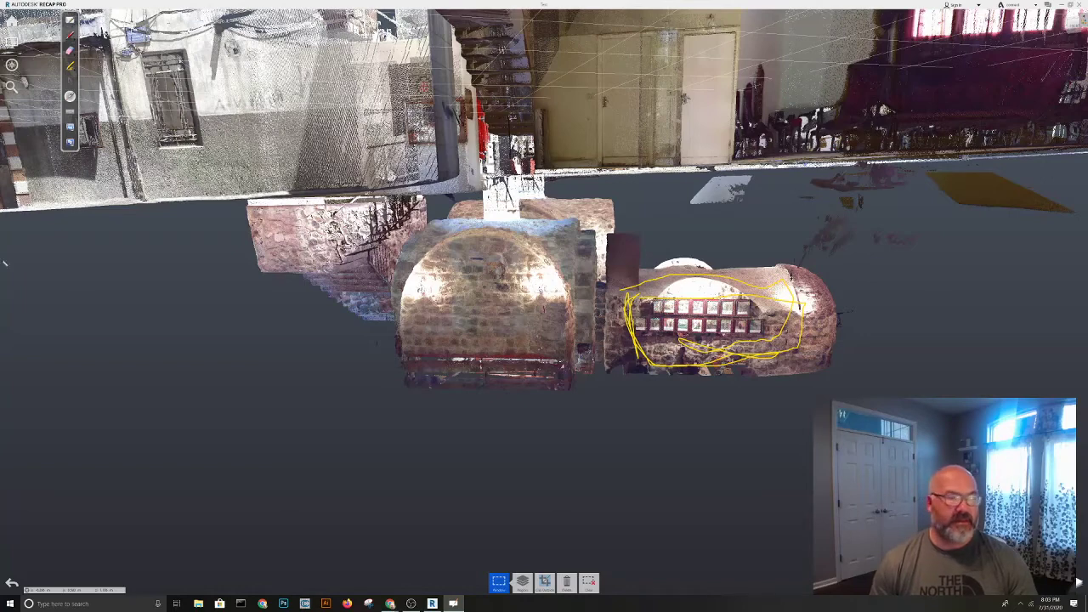
click(70, 35)
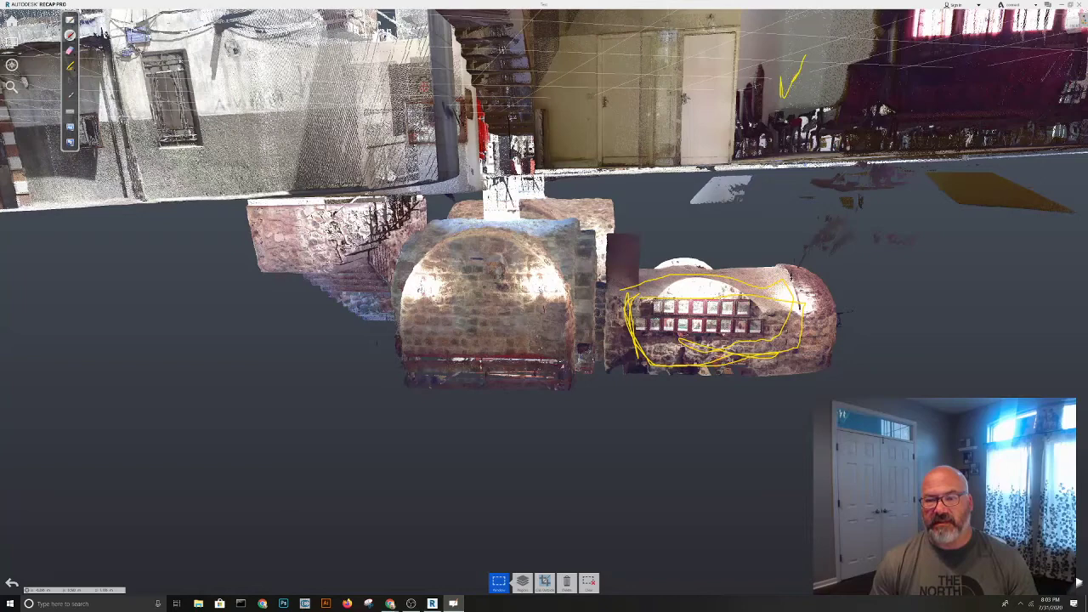
drag(782, 97, 821, 104)
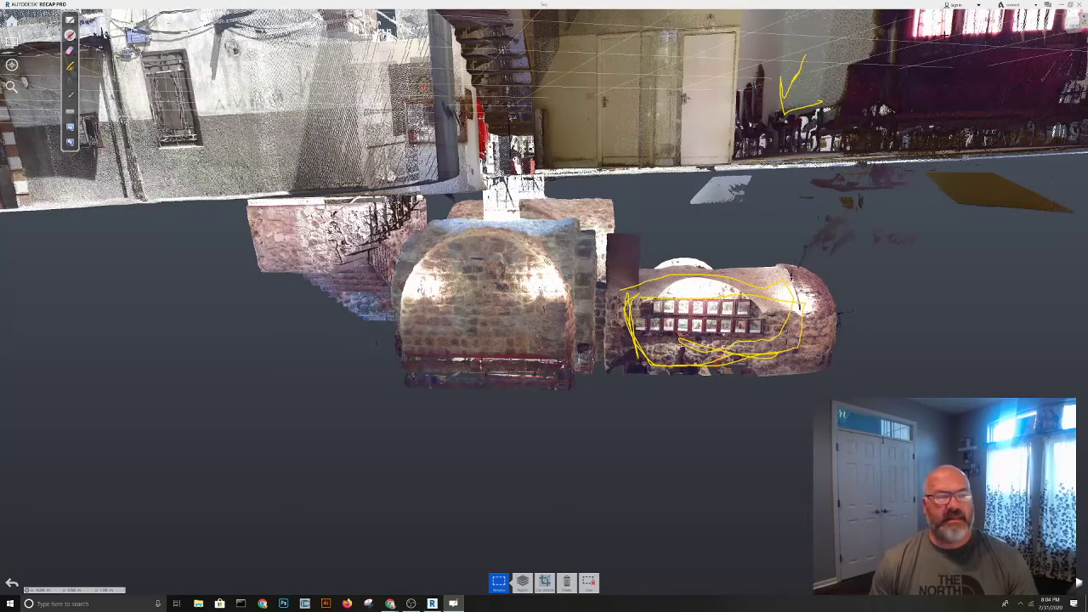
click(70, 82)
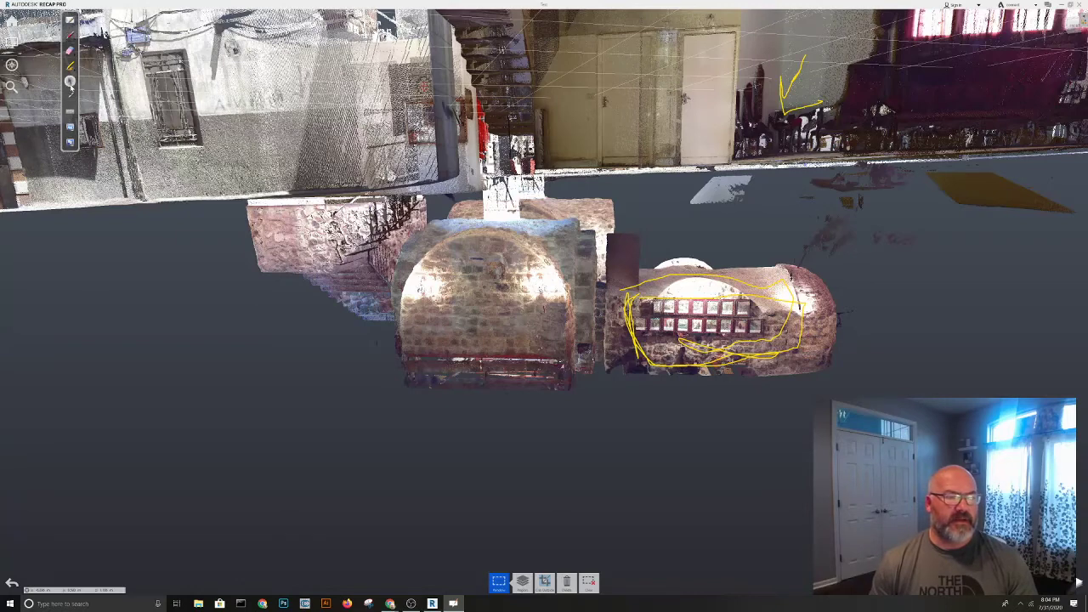
- Show the desktop with Win+D, clear all yellow ink, and return to the cursor tool
key(super+d)
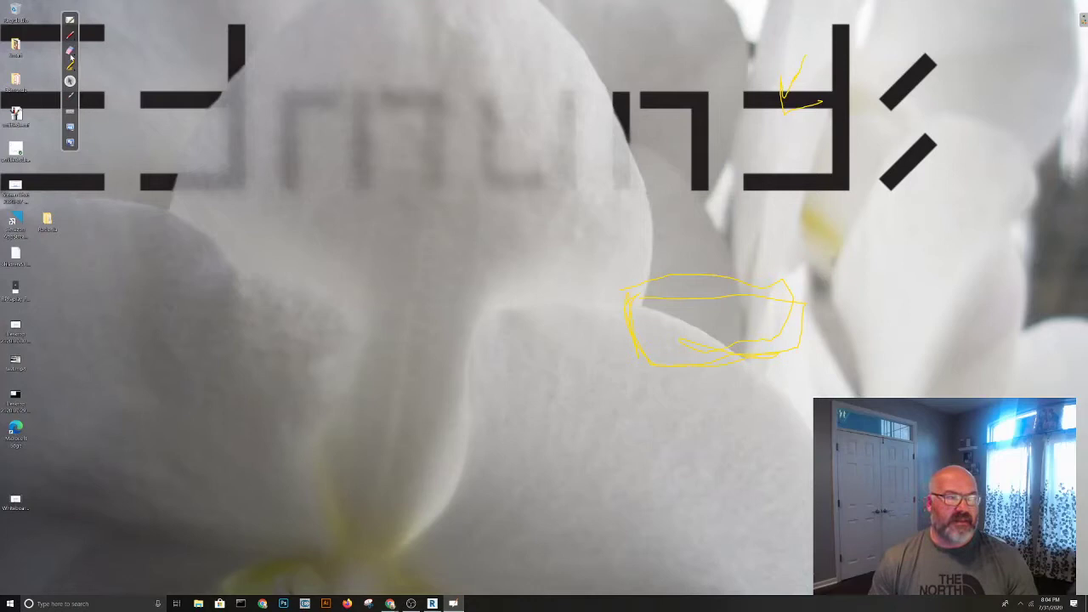
click(70, 53)
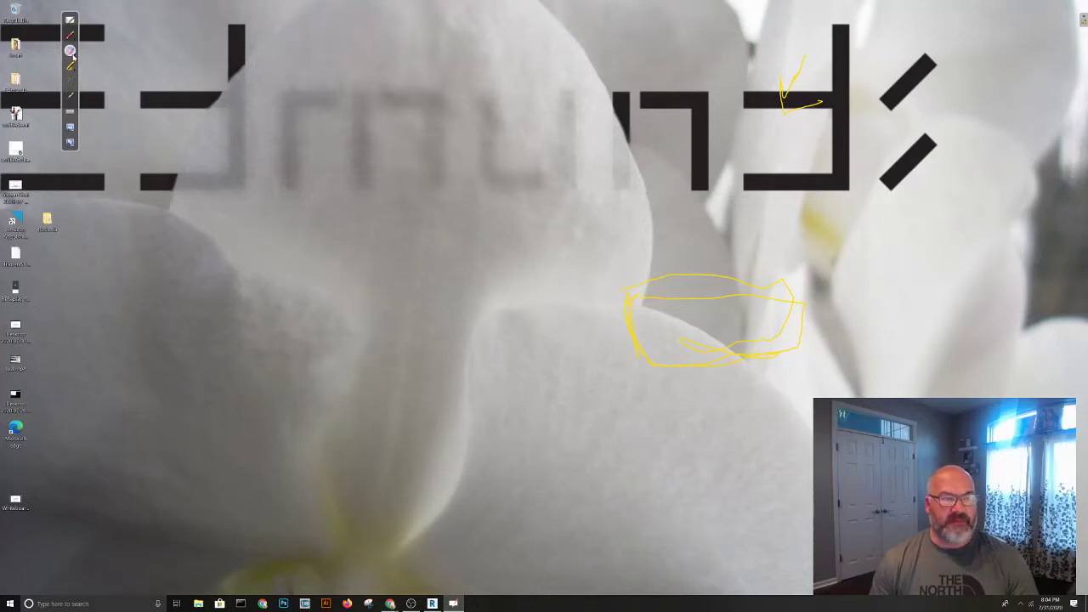
mouse_move(70, 51)
click(129, 55)
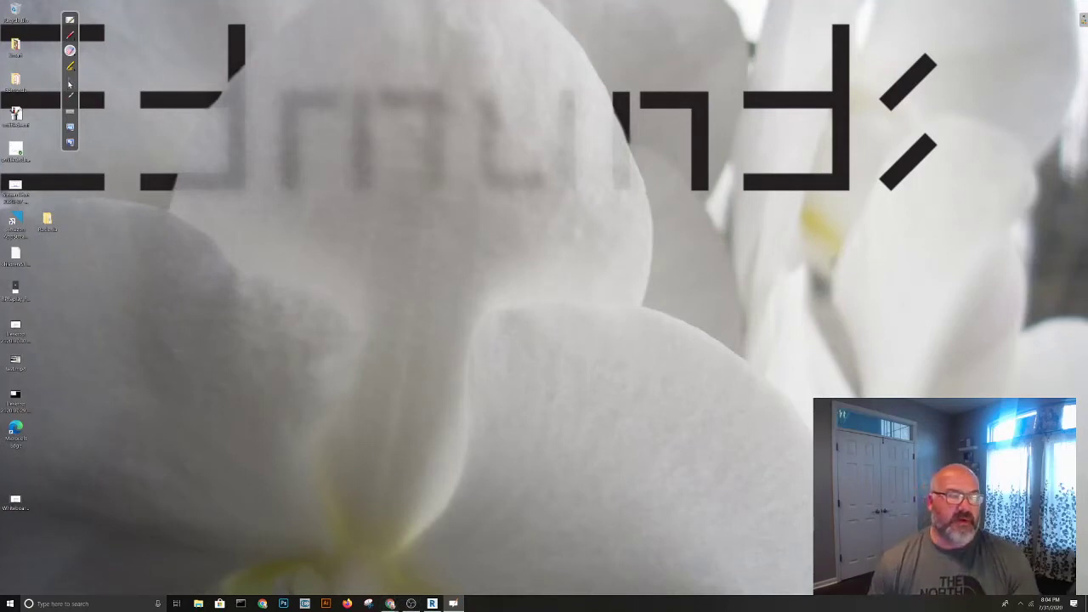
click(70, 82)
mouse_move(390, 604)
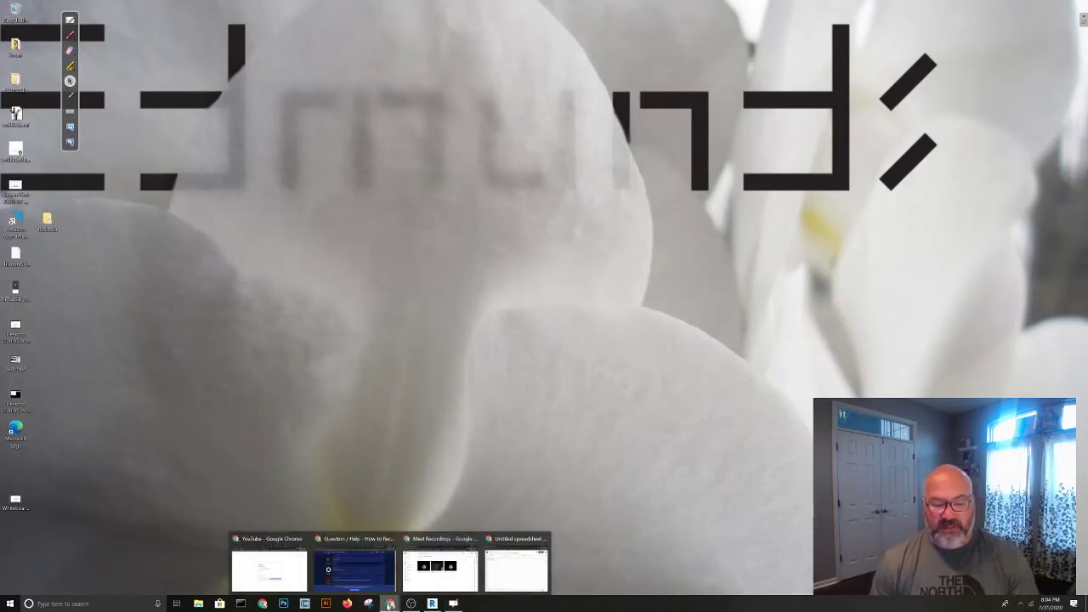
- Enter 4343 in A1, 0 in B1 and Test in C1 of the spreadsheet
click(515, 570)
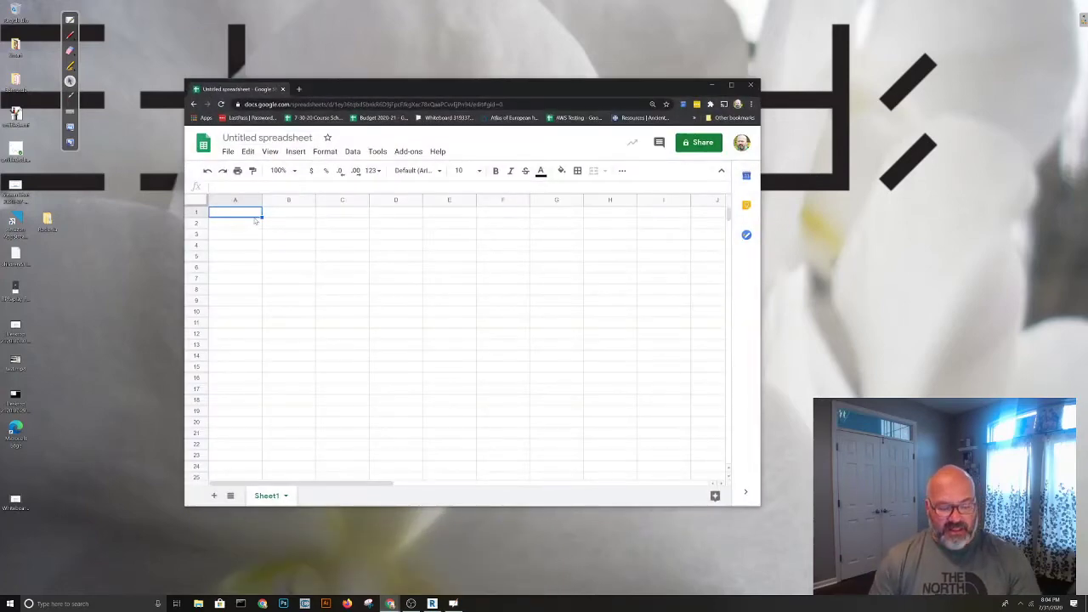
text(4343)
key(Tab)
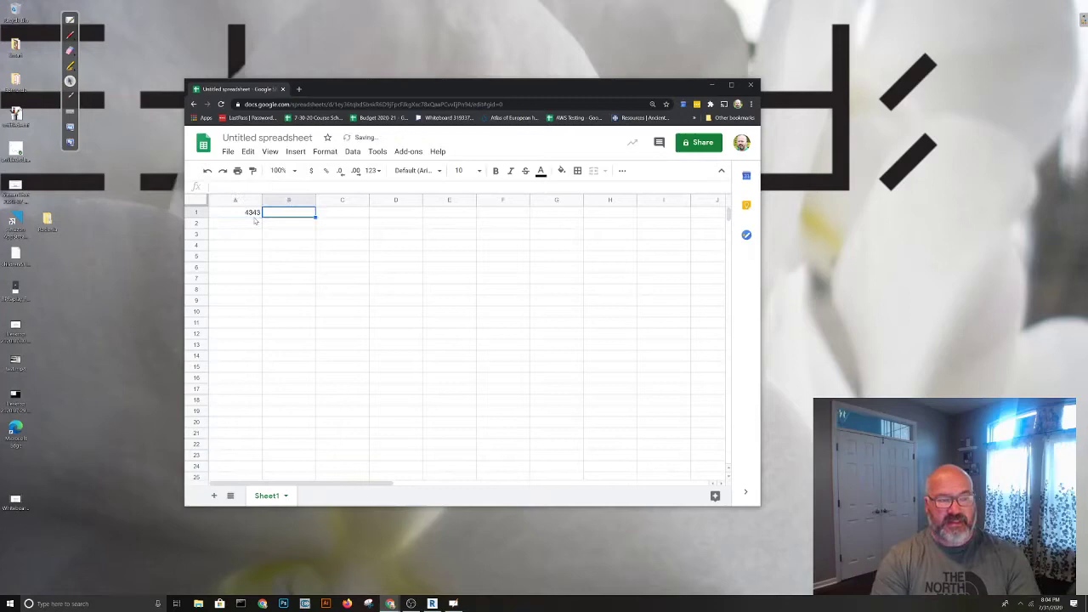
text(00)
key(Tab)
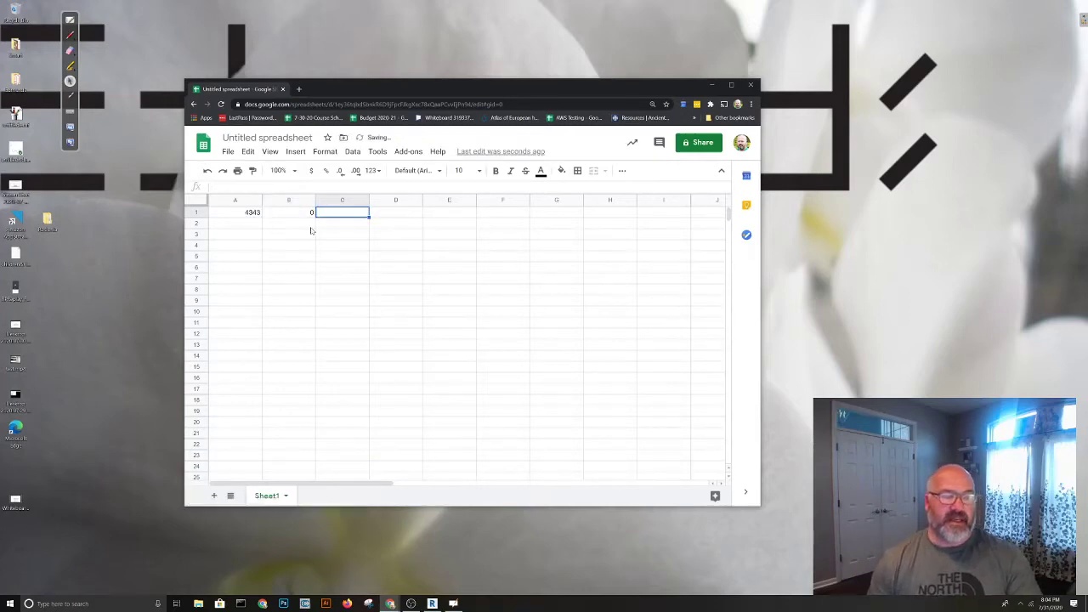
text(=)
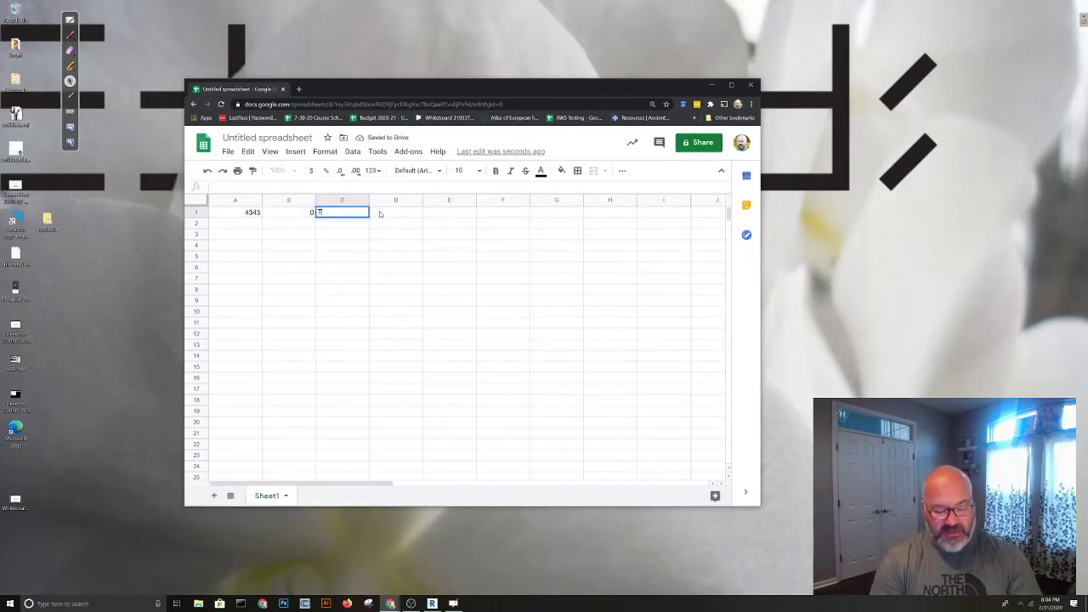
click(343, 225)
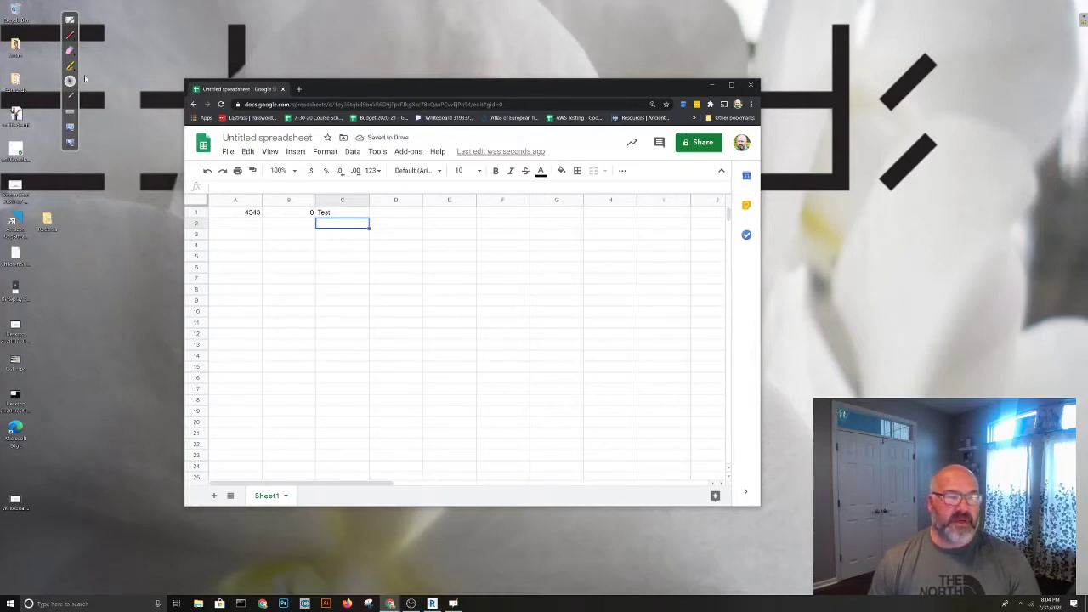
- Highlight Test in C1 in yellow and loop the pen around cells B7 and B8
click(70, 66)
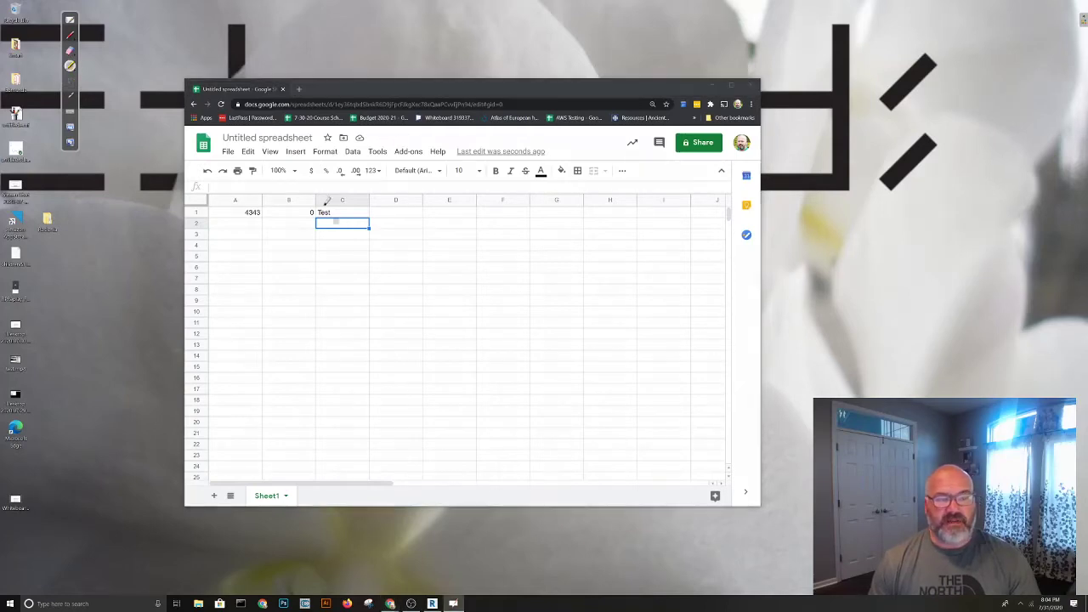
drag(319, 212, 368, 217)
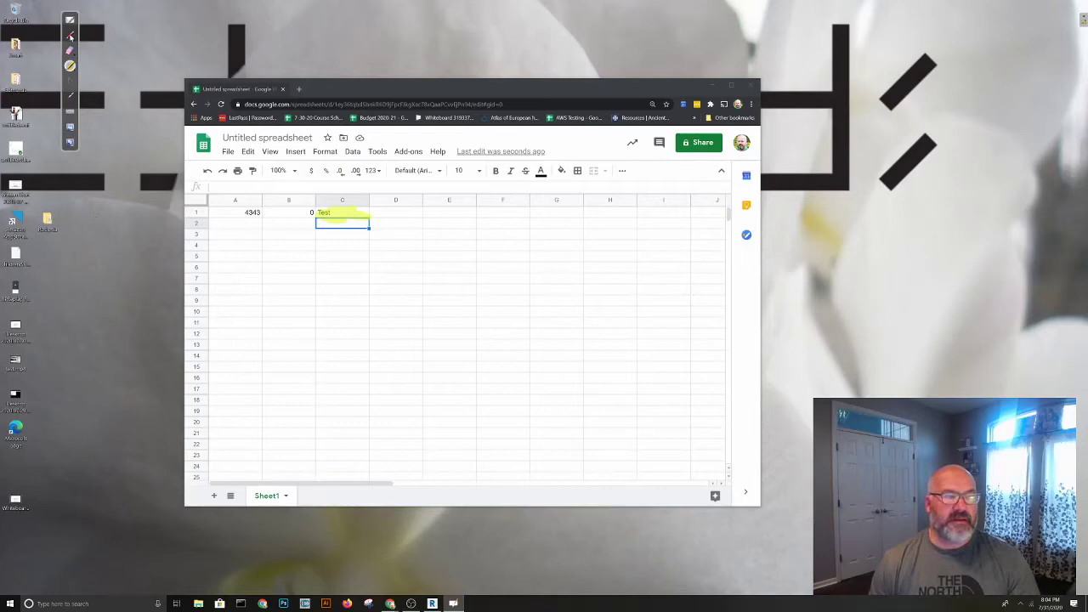
click(71, 36)
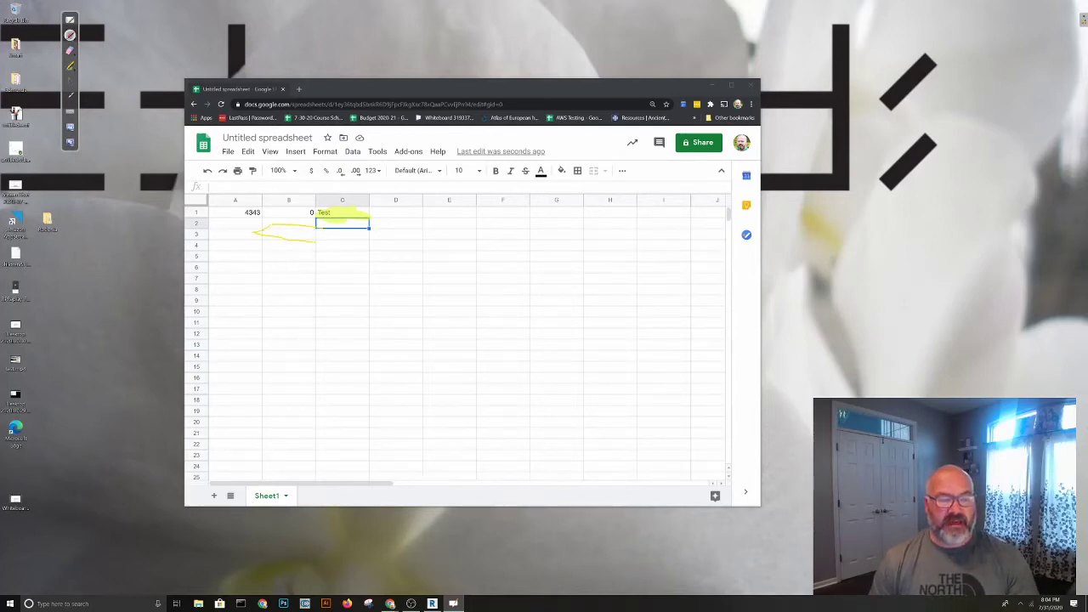
drag(310, 275, 262, 296)
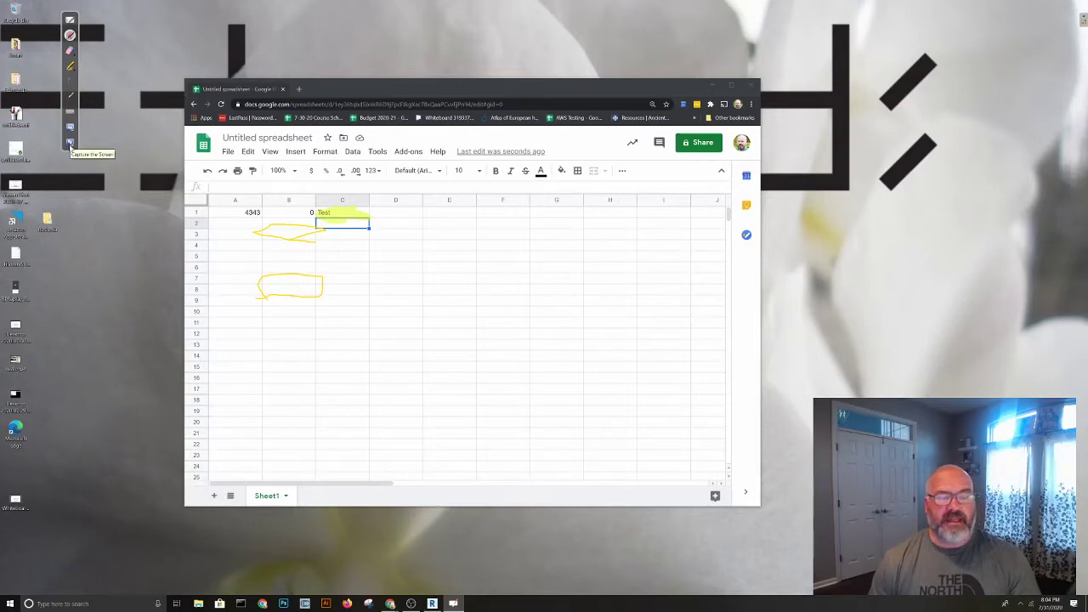
- Capture the full annotated screen onto a board page, nudge it, and return to desktop mode
click(71, 145)
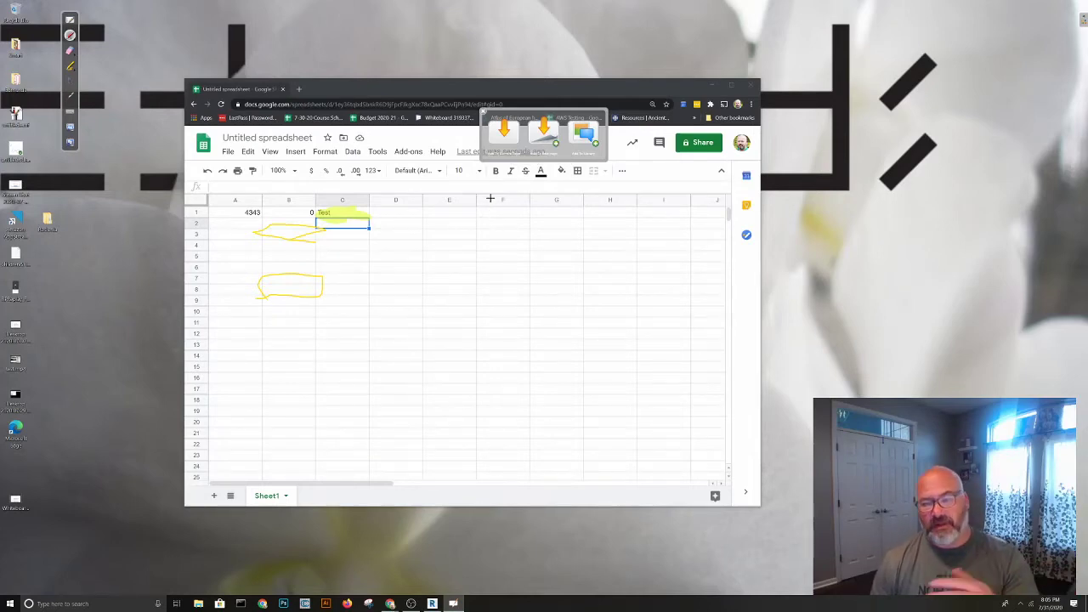
click(497, 138)
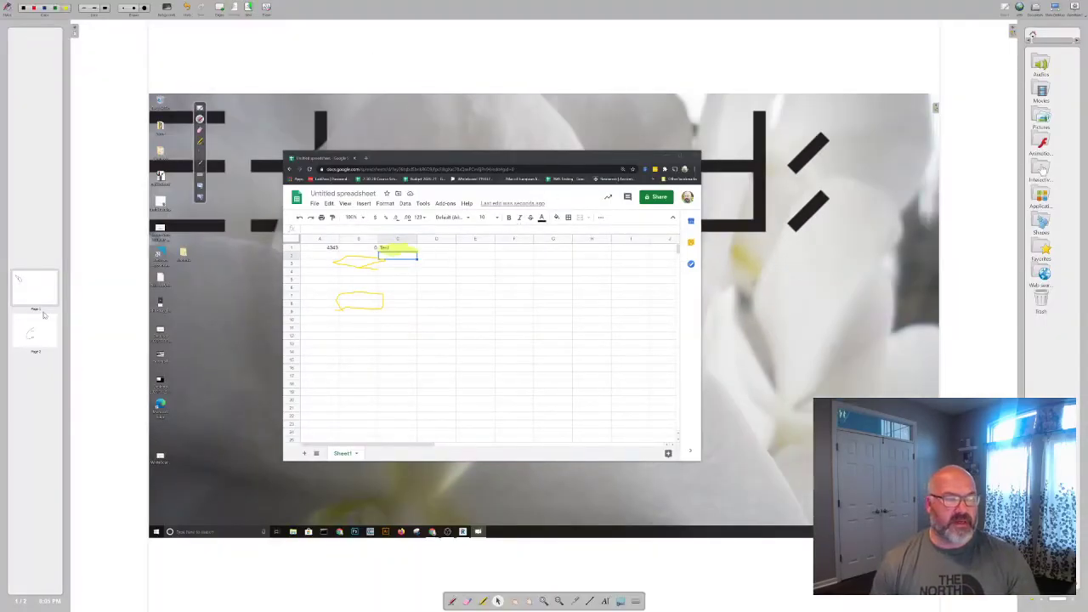
drag(328, 116, 343, 108)
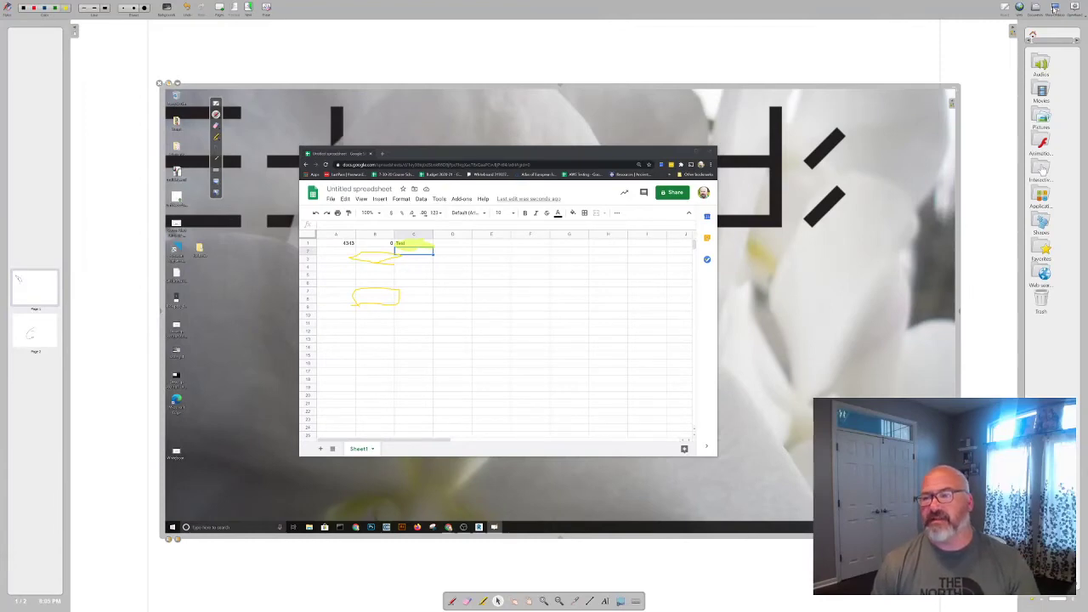
click(1055, 8)
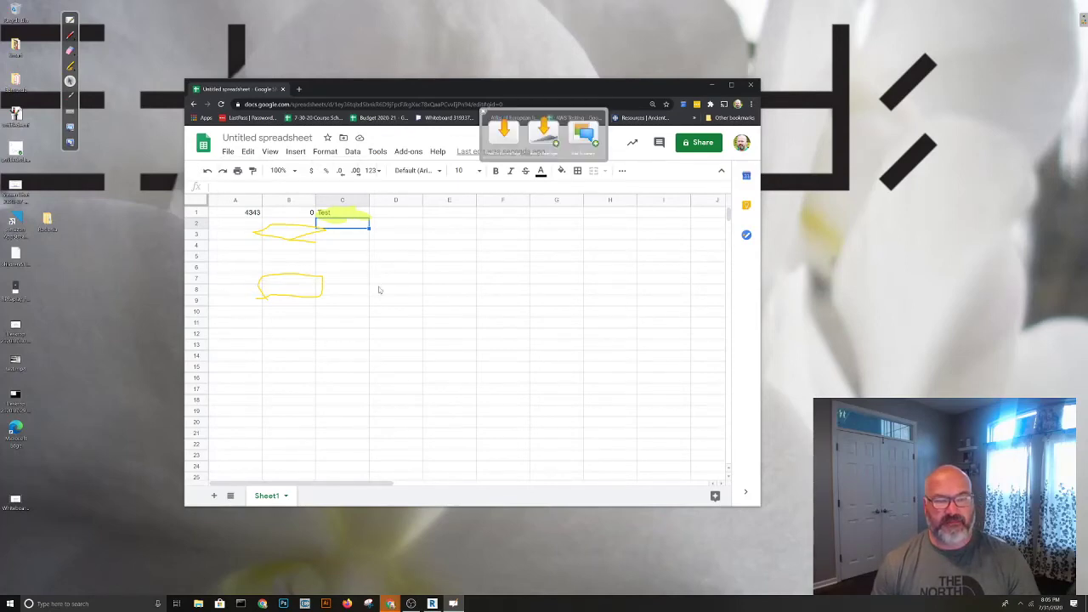
- Capture part of the spreadsheet onto a board page, shift it up-right, then return to Desktop
click(510, 136)
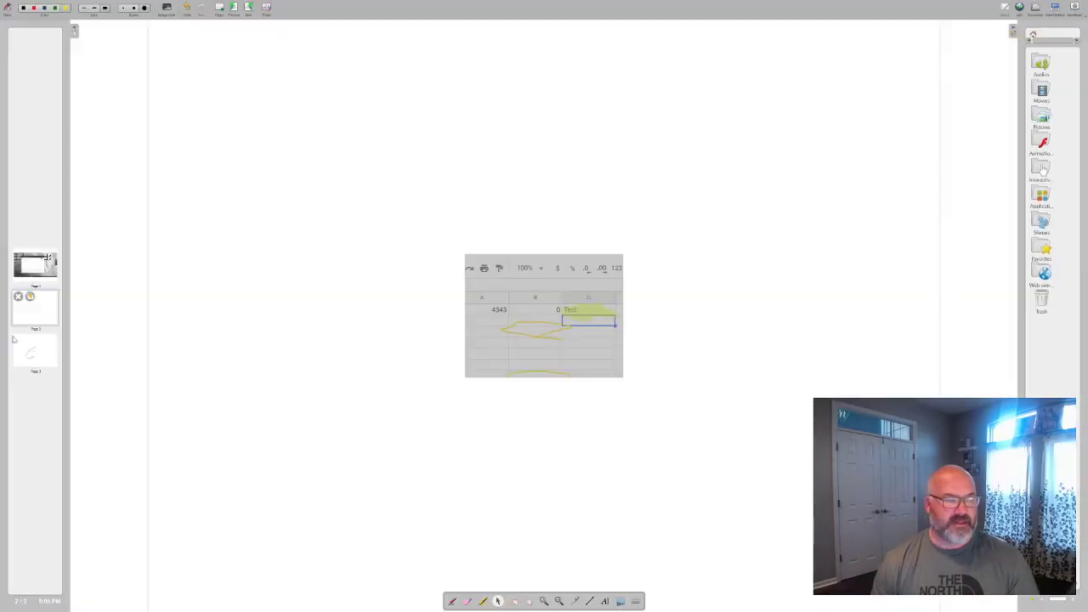
click(494, 300)
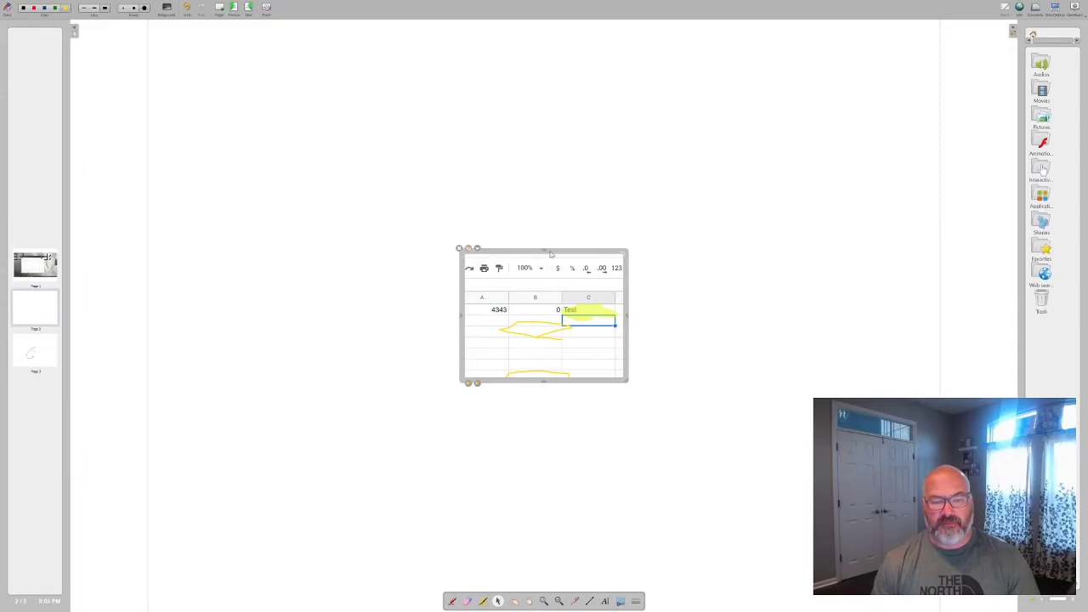
drag(551, 253, 597, 233)
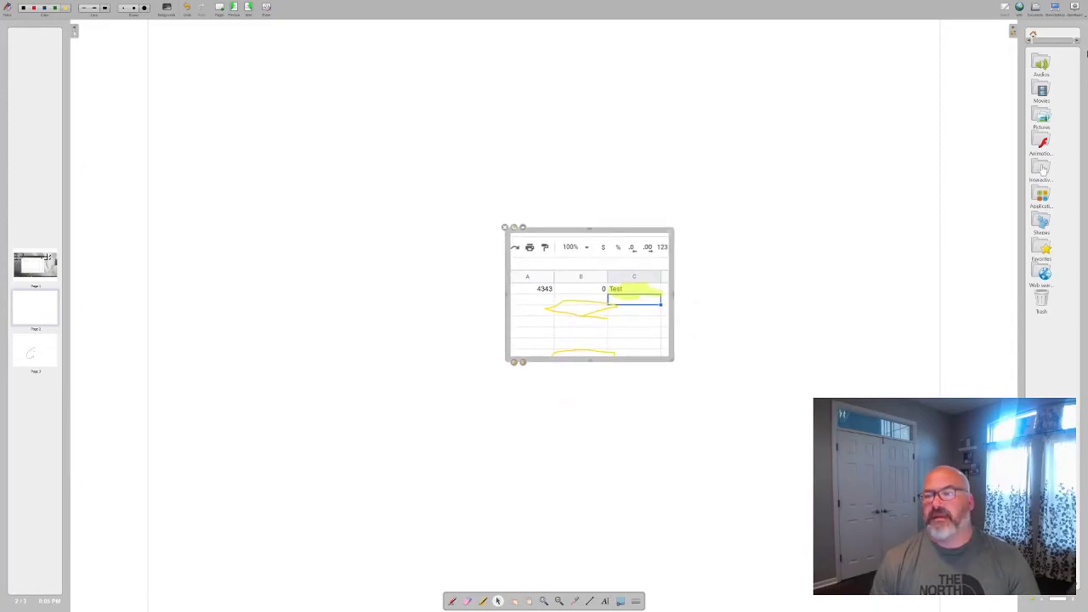
click(1054, 7)
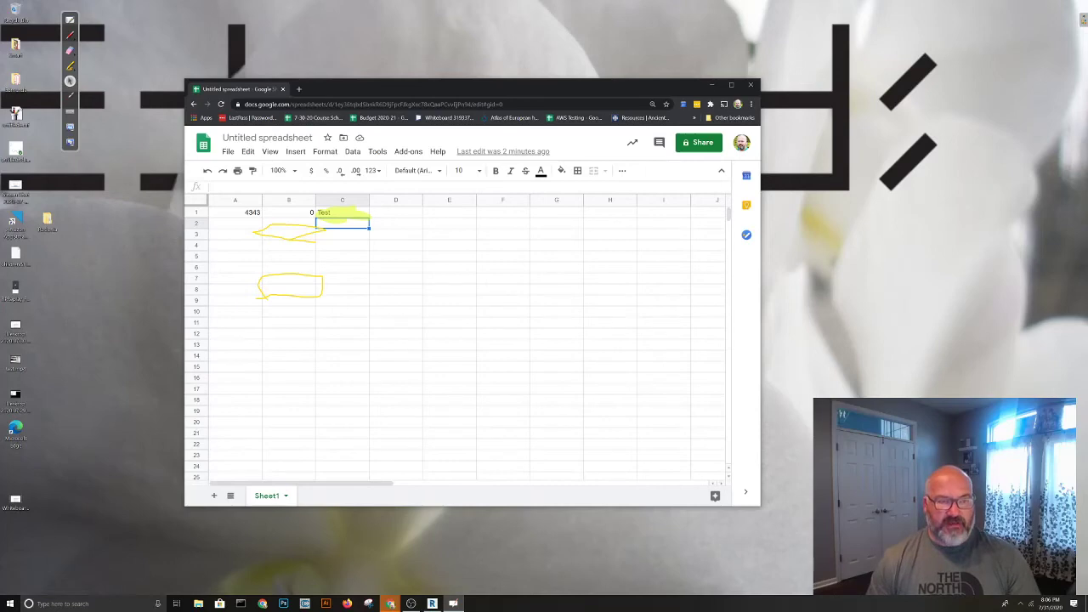
- Search 'openboard' in a new Chrome tab and open the official OpenBoard website
click(299, 89)
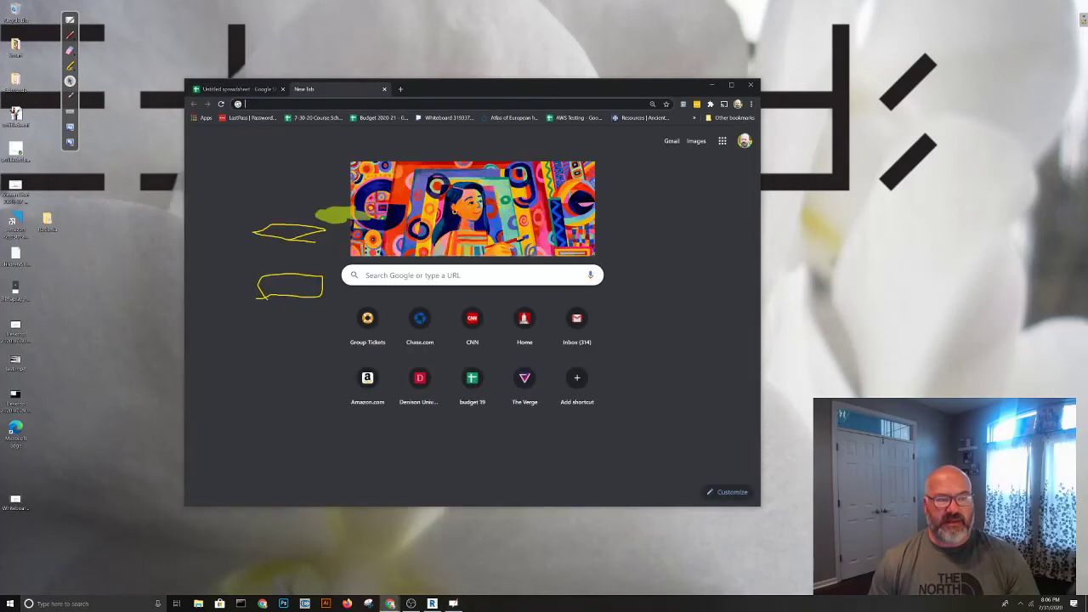
text(openboard)
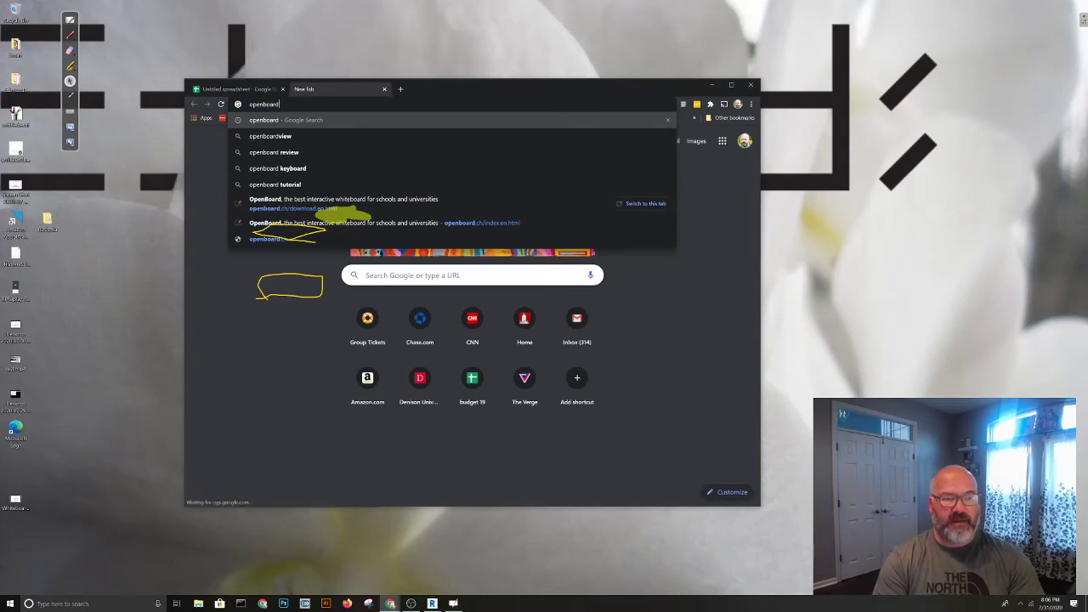
key(Return)
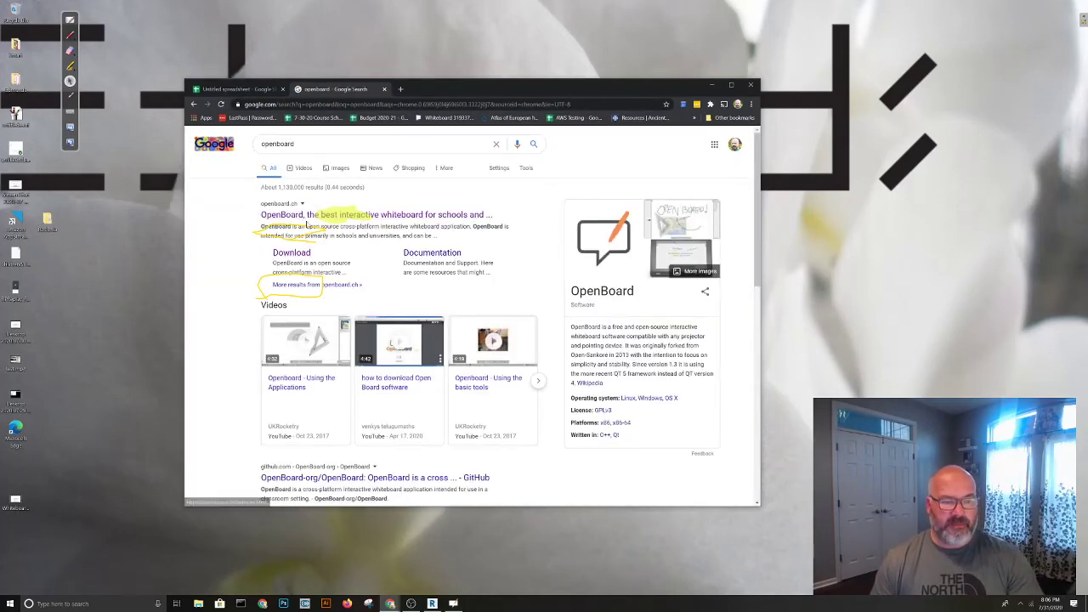
click(300, 215)
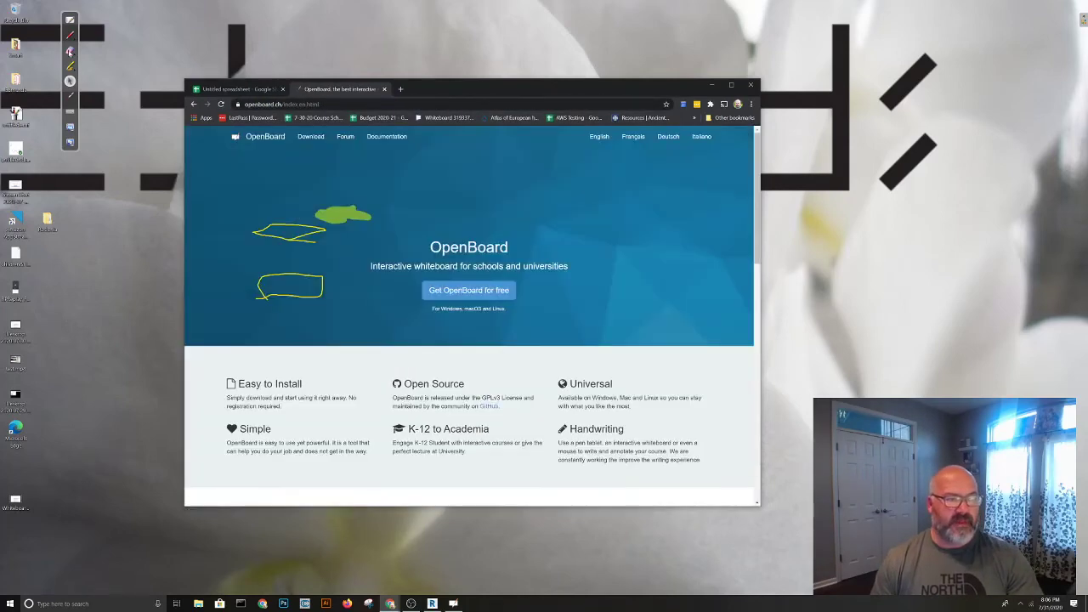
- Clear all screen annotations with the eraser's Clear option
click(69, 51)
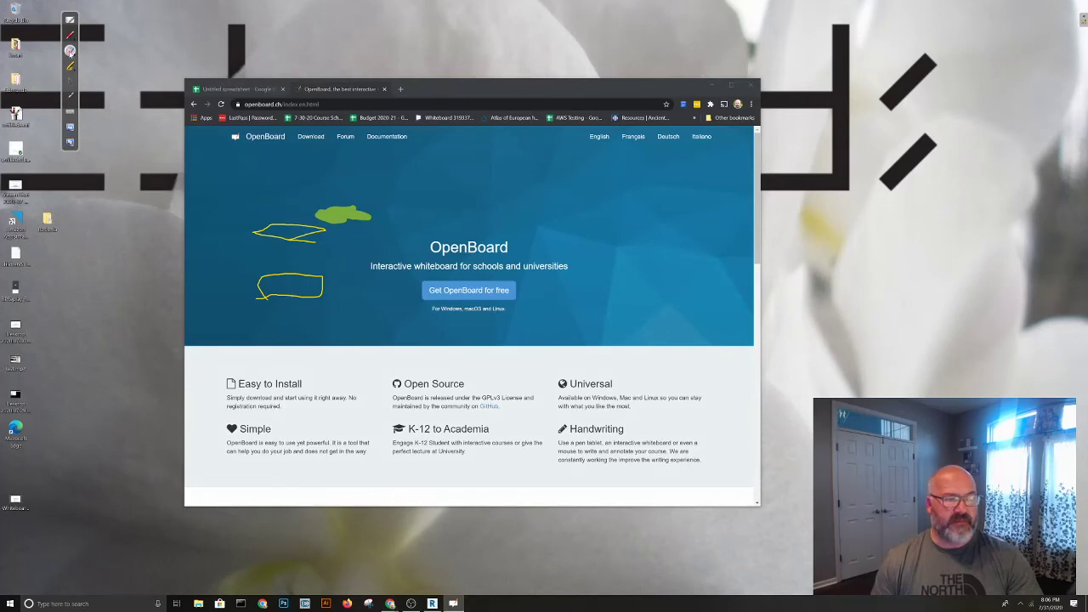
click(70, 51)
click(129, 55)
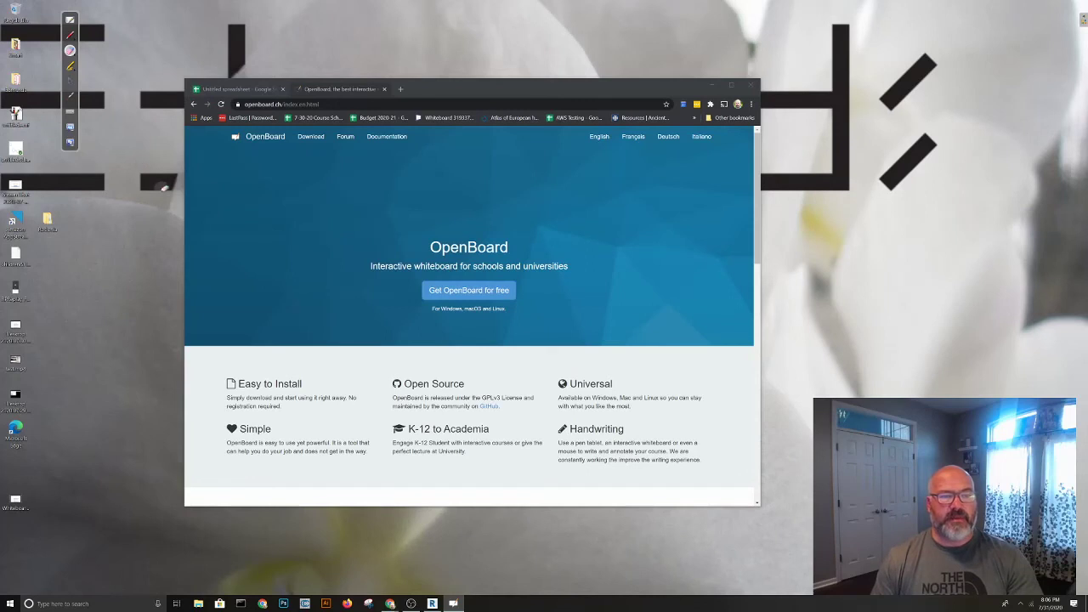
- Highlight the openboard.ch address and loop the OpenBoard title with its free-download offer
click(68, 66)
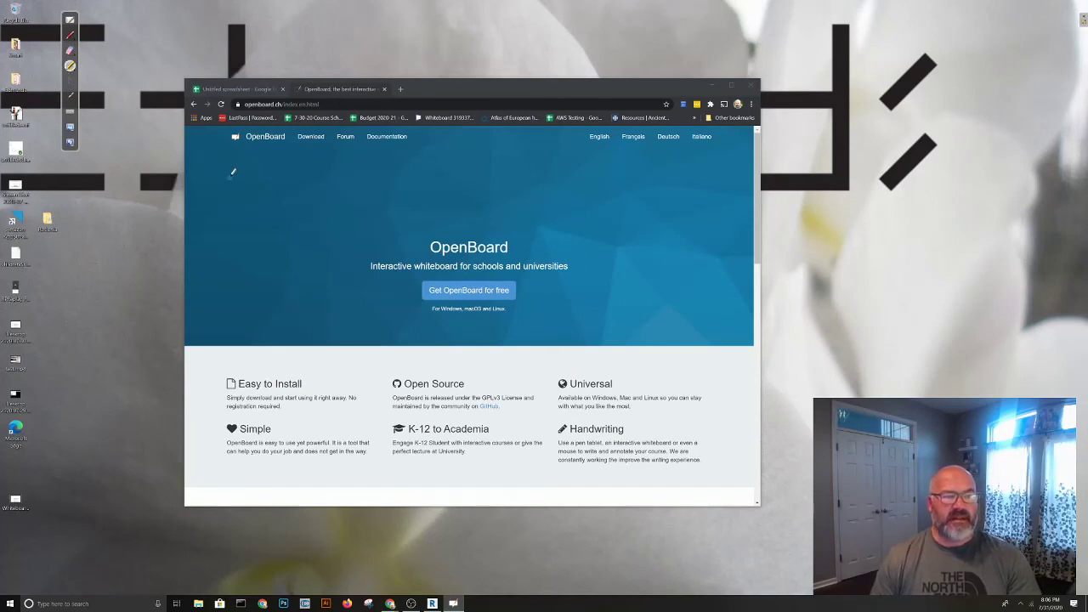
mouse_move(285, 102)
mouse_down()
mouse_move(233, 113)
mouse_move(255, 95)
mouse_move(346, 100)
mouse_move(340, 119)
mouse_move(260, 116)
mouse_up()
mouse_move(396, 308)
mouse_down()
mouse_move(566, 277)
mouse_move(451, 307)
mouse_up()
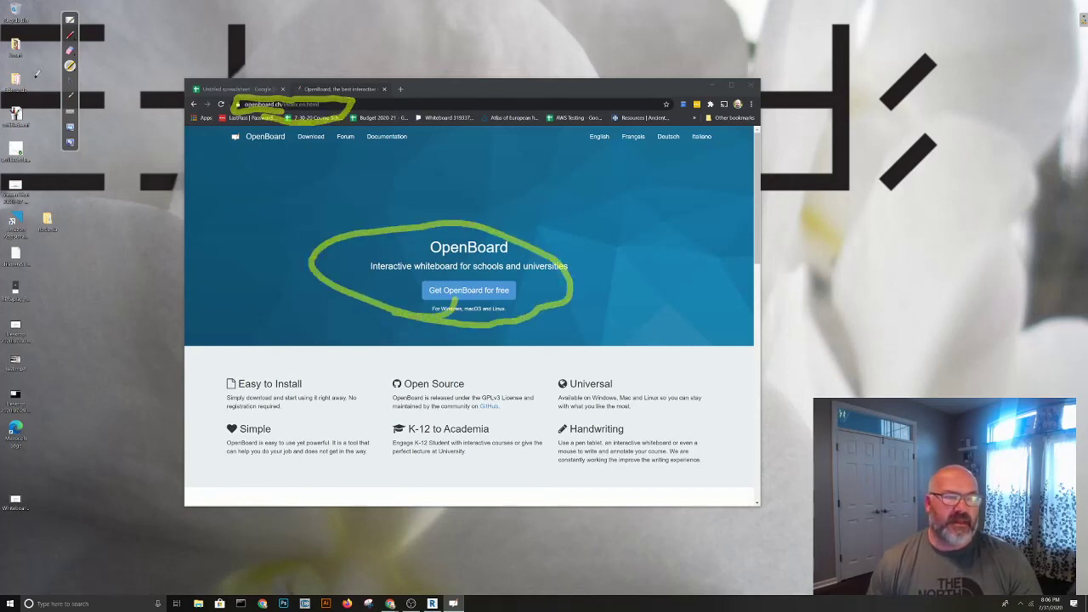